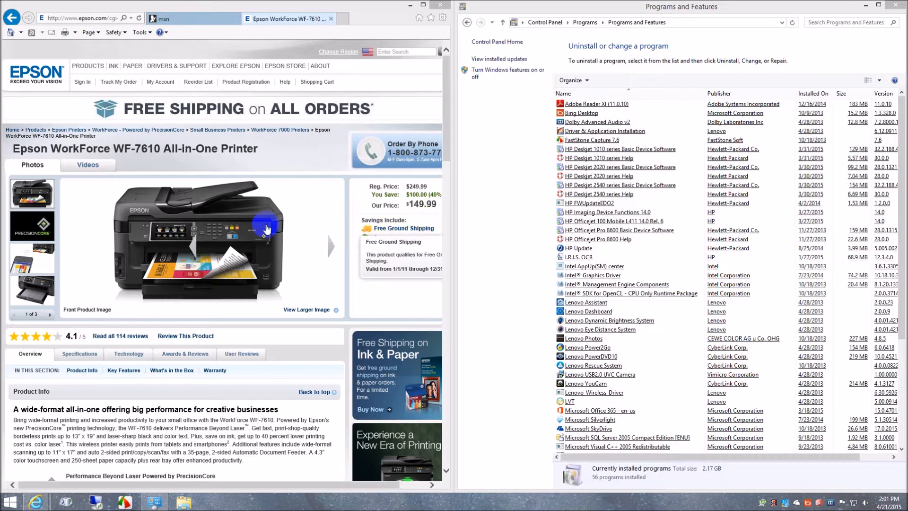
Launch the WF-7610 software installer from the DVD drive and close the file browser window.
left_click(136, 286)
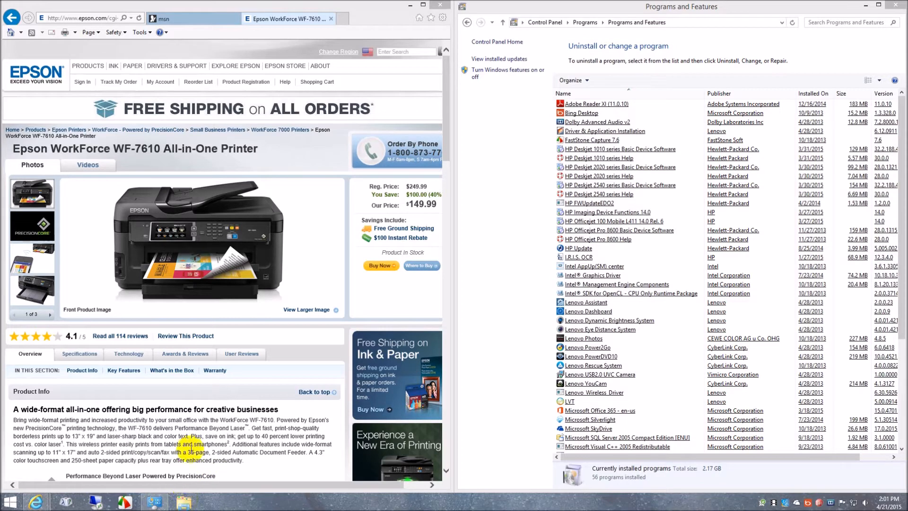
left_click(183, 502)
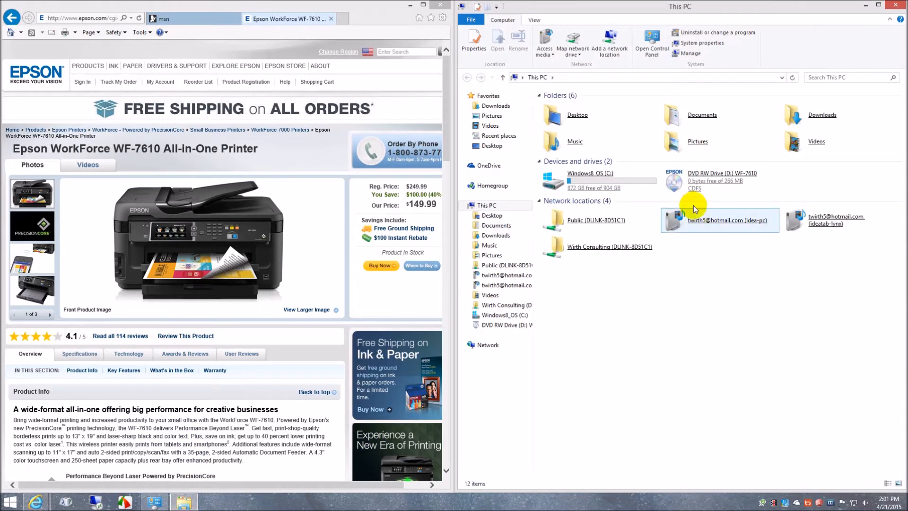
left_click(721, 184)
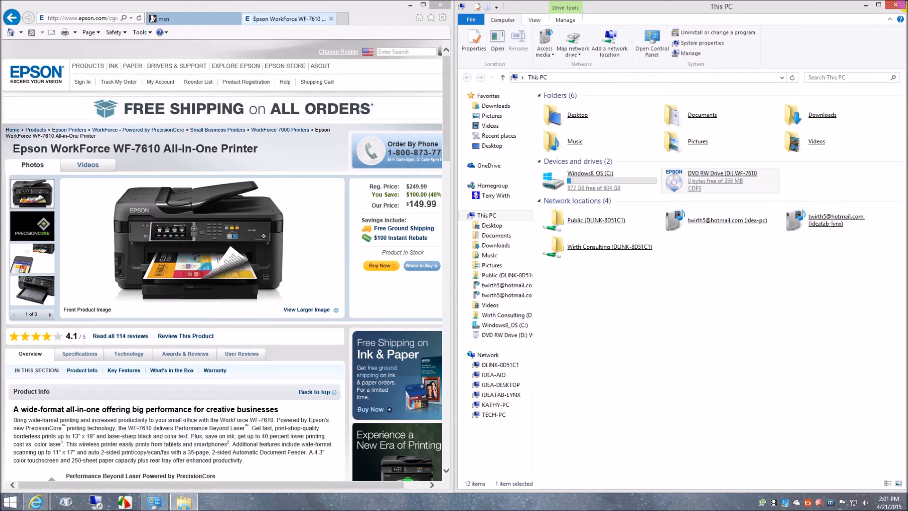
left_click(898, 5)
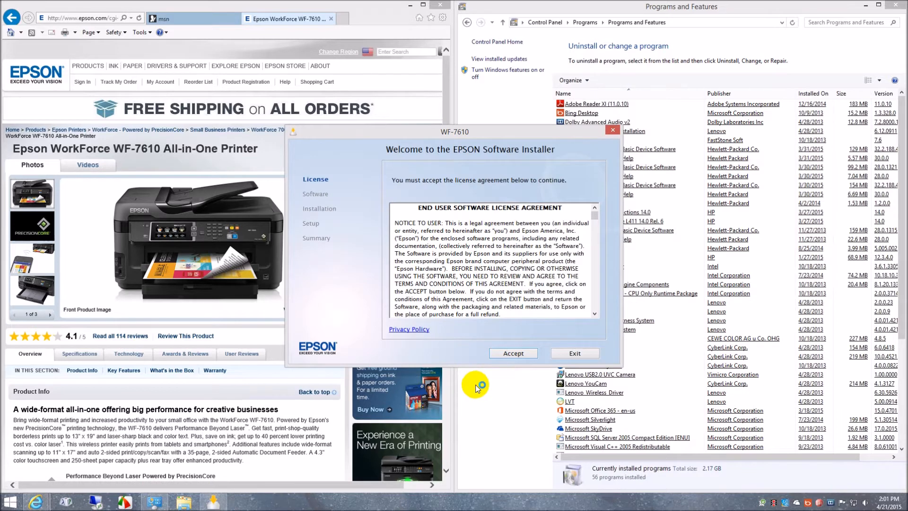
Accept the license agreement and install the EPSON drivers and utilities and the User's Guide link, with EPSON utilities unblocked in Windows Firewall.
left_click(522, 355)
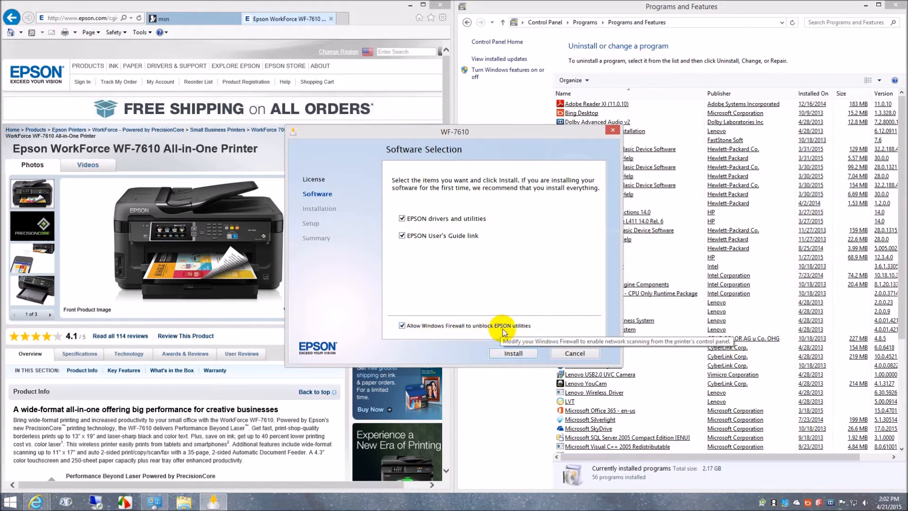
left_click(519, 353)
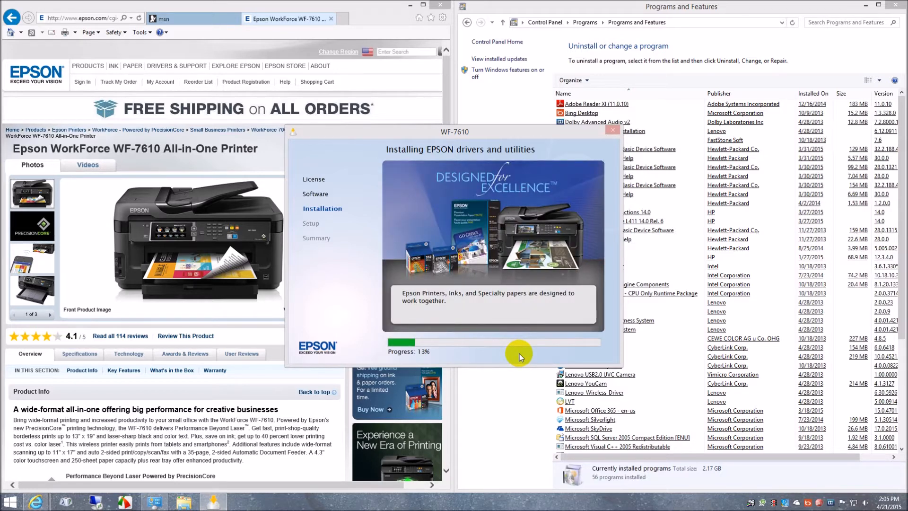
right_click(753, 504)
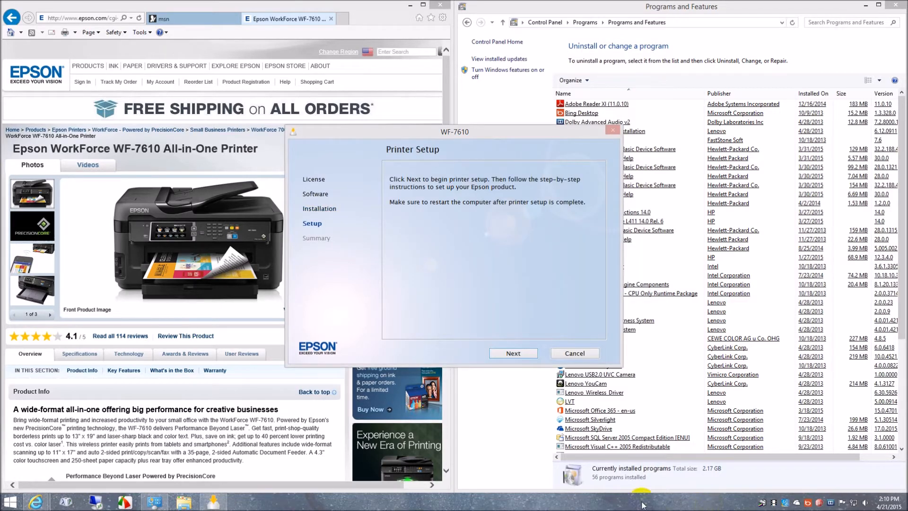
Begin printer setup with a wireless connection, choosing the option that the printer is already on the wireless network.
left_click(518, 354)
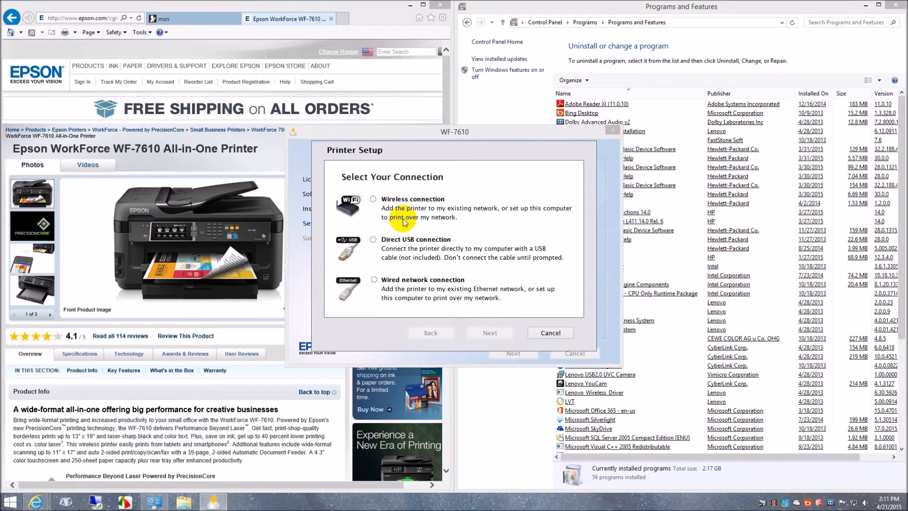
left_click(373, 199)
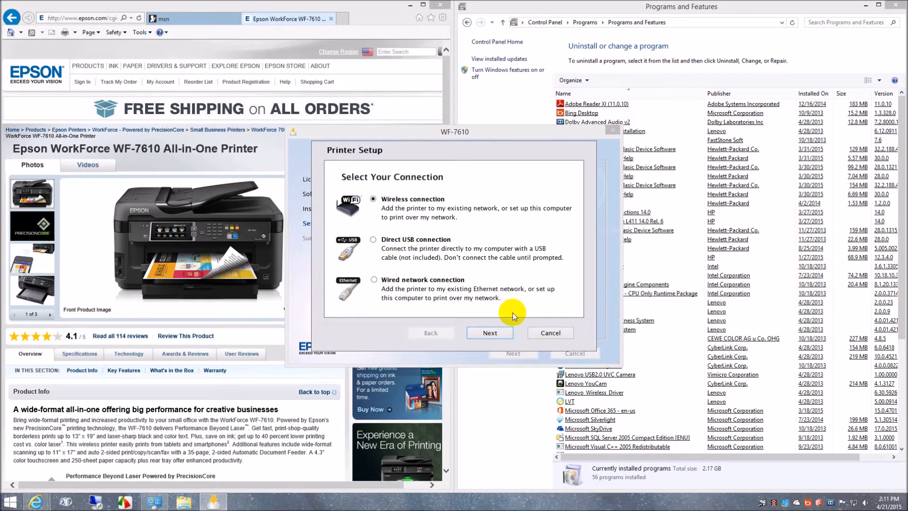
left_click(495, 338)
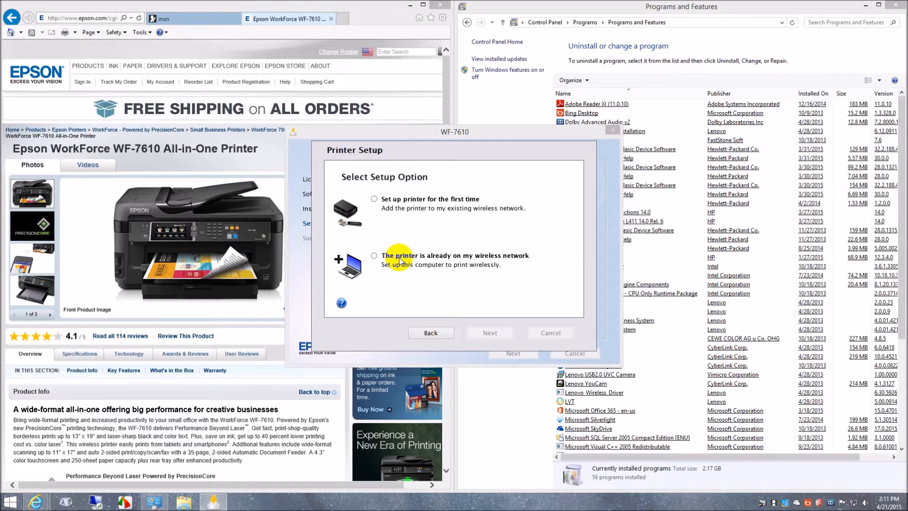
left_click(374, 257)
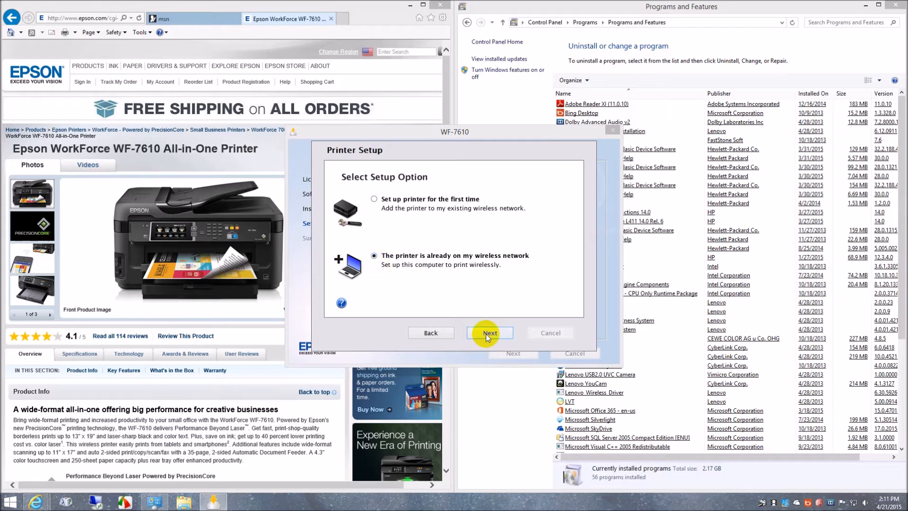
left_click(490, 333)
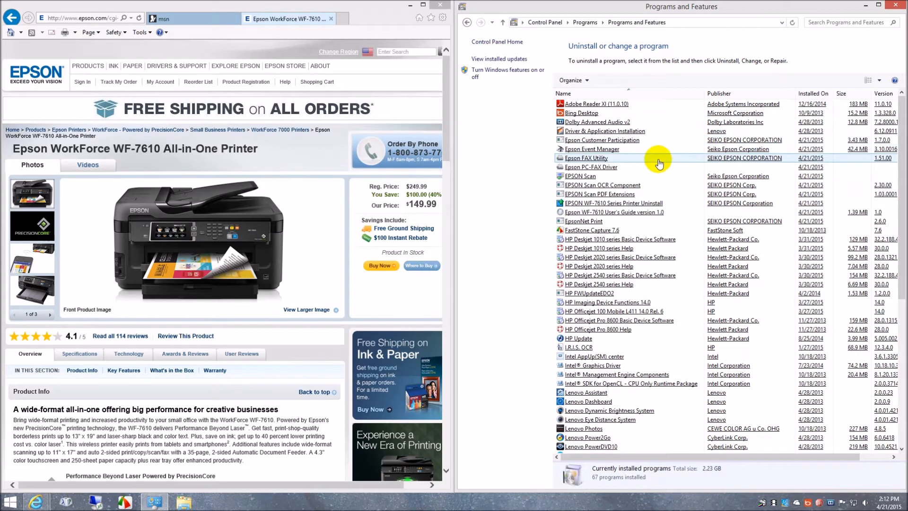
Check the newly installed Epson programs and continue EpsonNet Setup with access allowed through Windows Firewall.
left_click(645, 142)
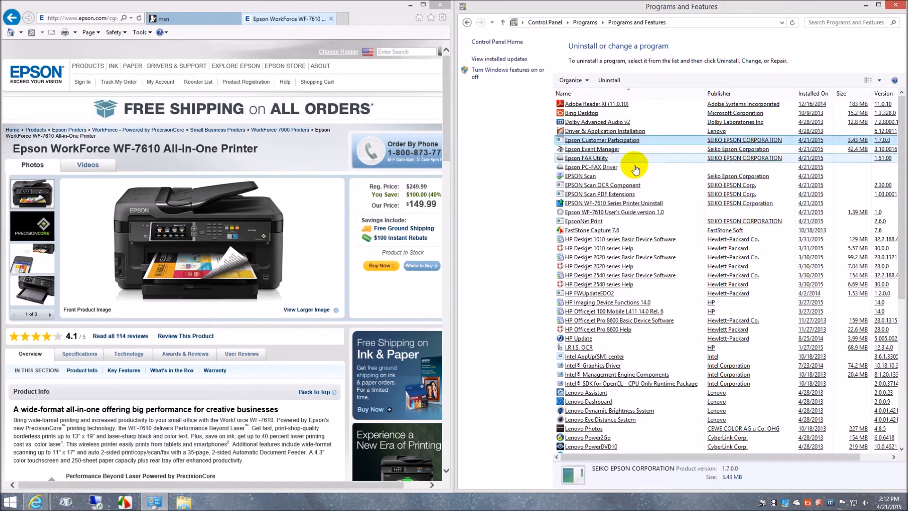
left_click(597, 221)
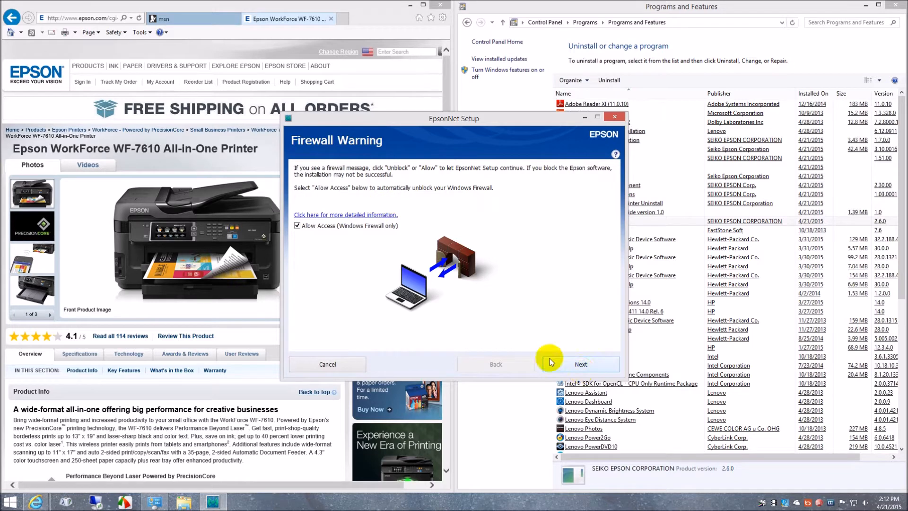
left_click(587, 370)
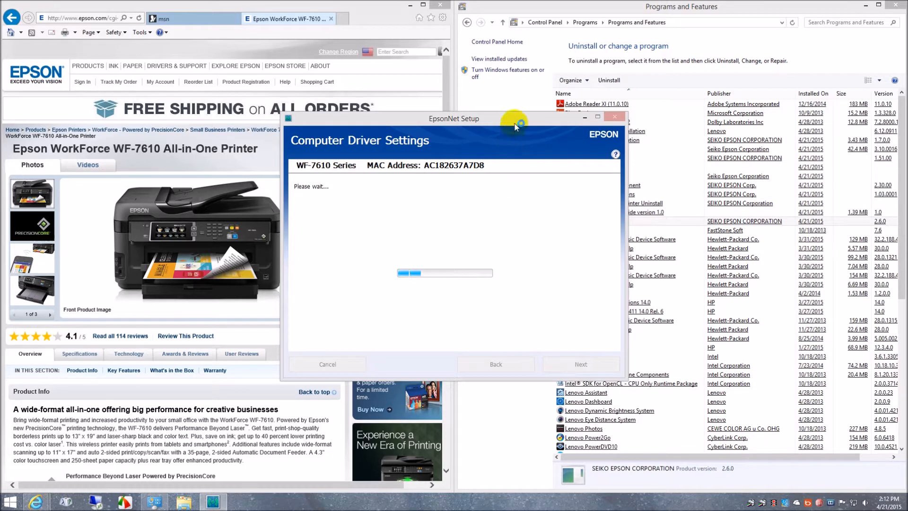
left_click_drag(514, 127, 314, 115)
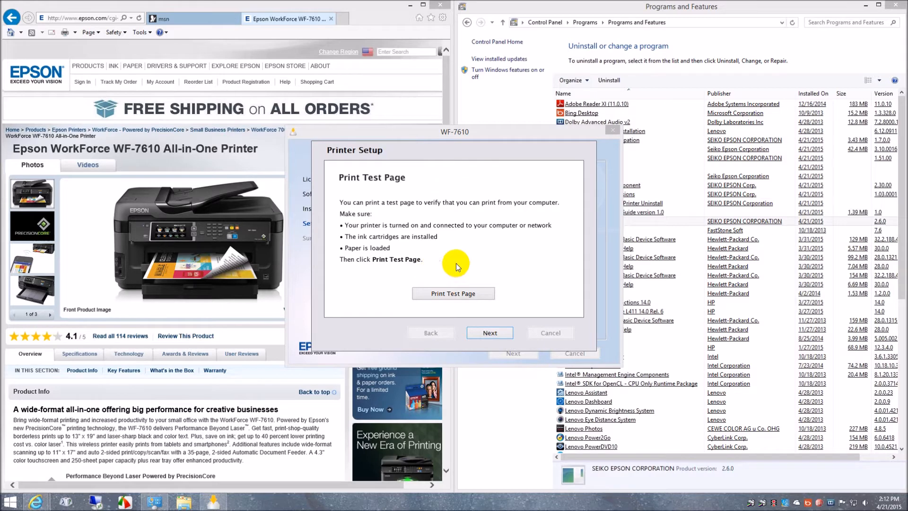
Skip printing a test page and decline setting up the fax number and header.
left_click(491, 334)
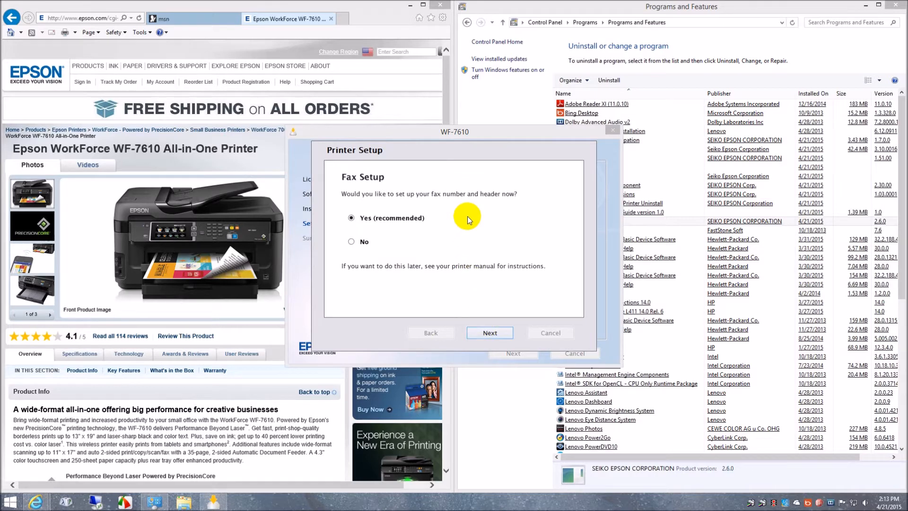
left_click(351, 242)
left_click(504, 334)
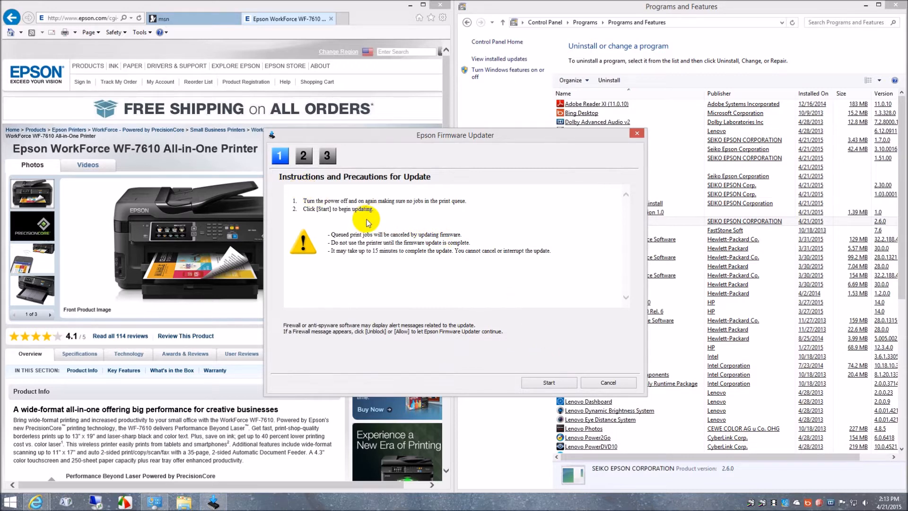
Start the printer's firmware update in Epson Firmware Updater.
left_click(550, 383)
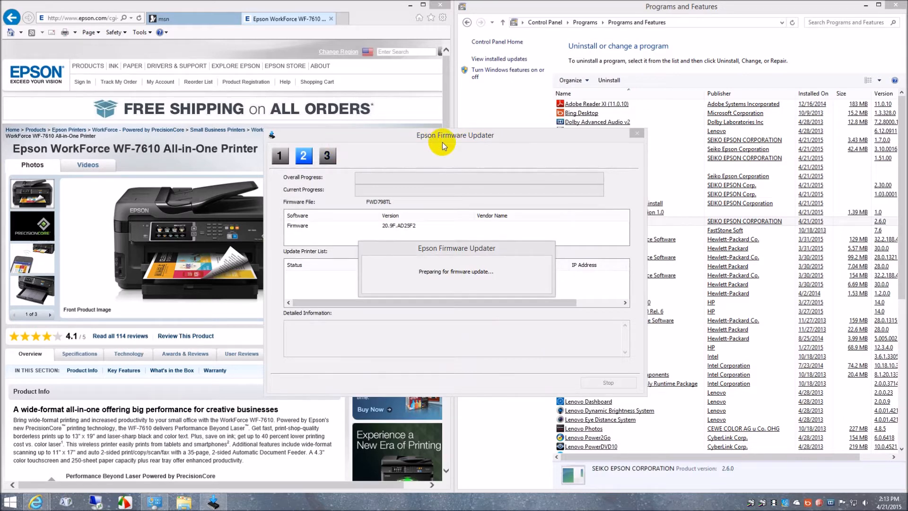
Compare the Epson and HP entries in the installed programs list, and return to the firmware updater to check its progress.
left_click(715, 12)
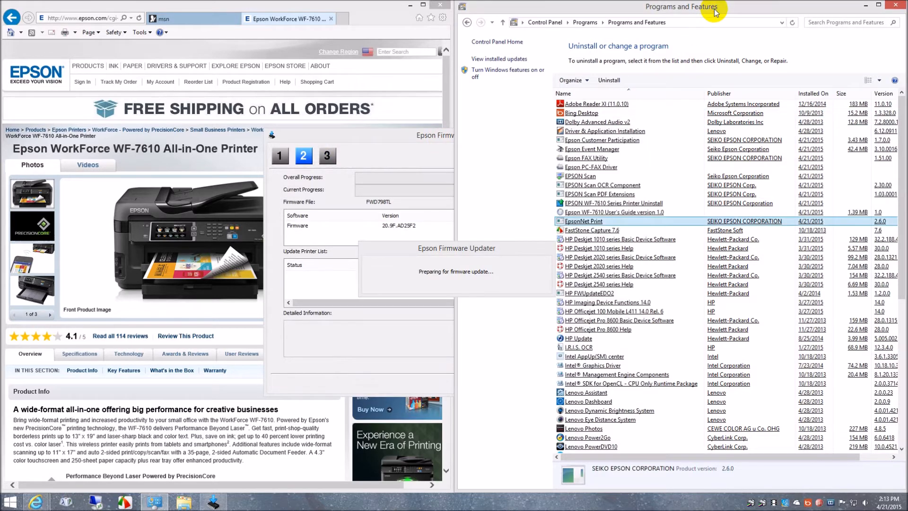
left_click(652, 257)
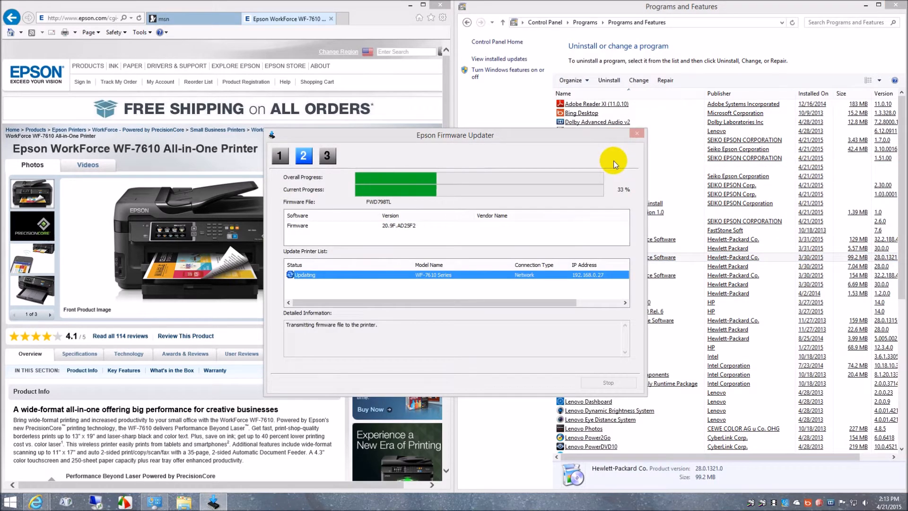
left_click(621, 10)
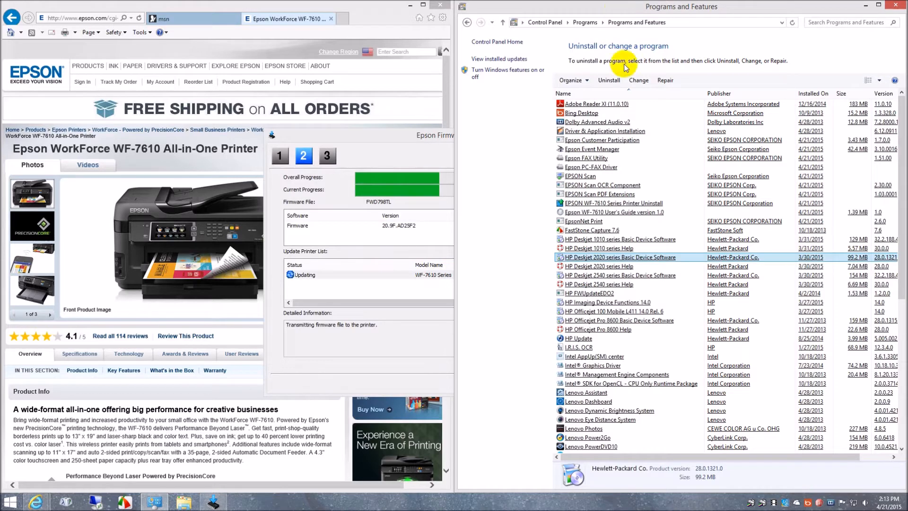
left_click(610, 142)
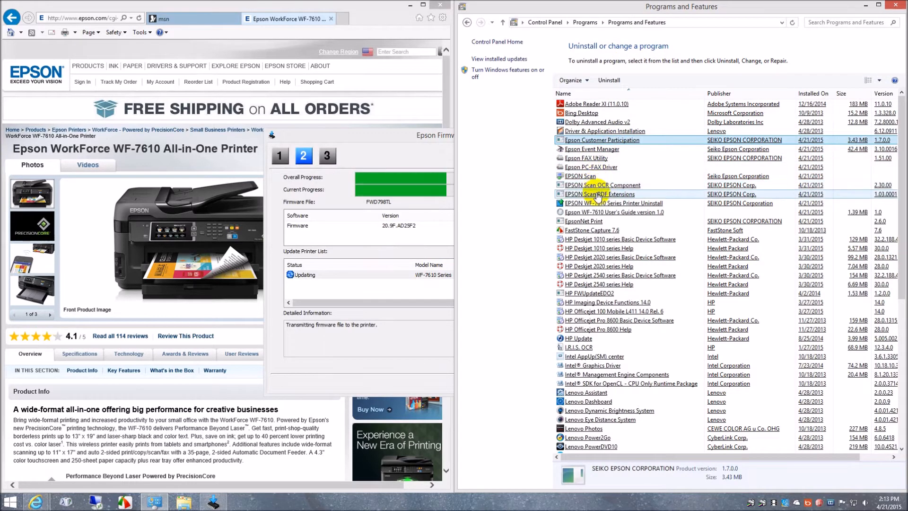
left_click(600, 212)
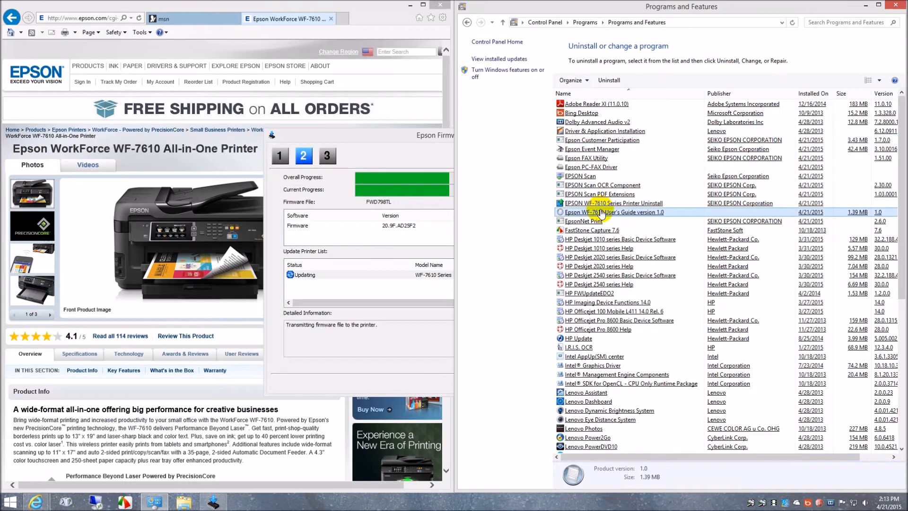
left_click(598, 223)
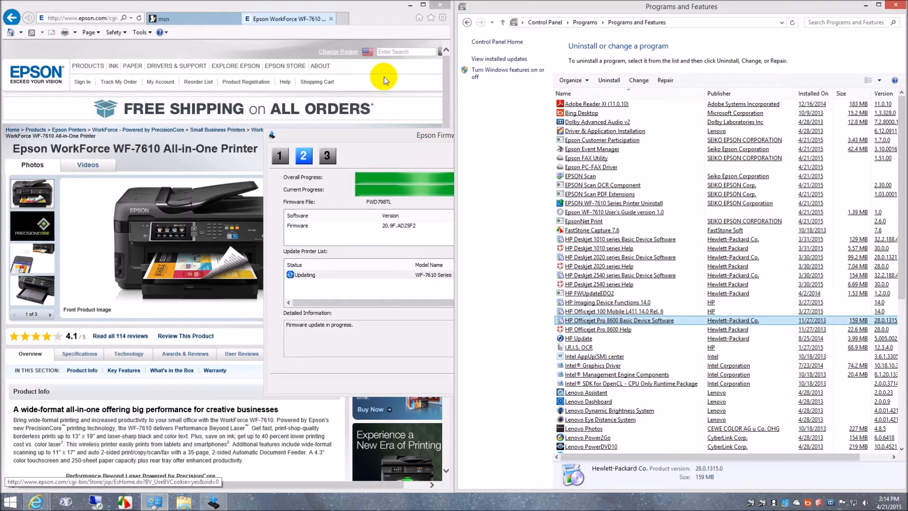
left_click(379, 15)
left_click(212, 502)
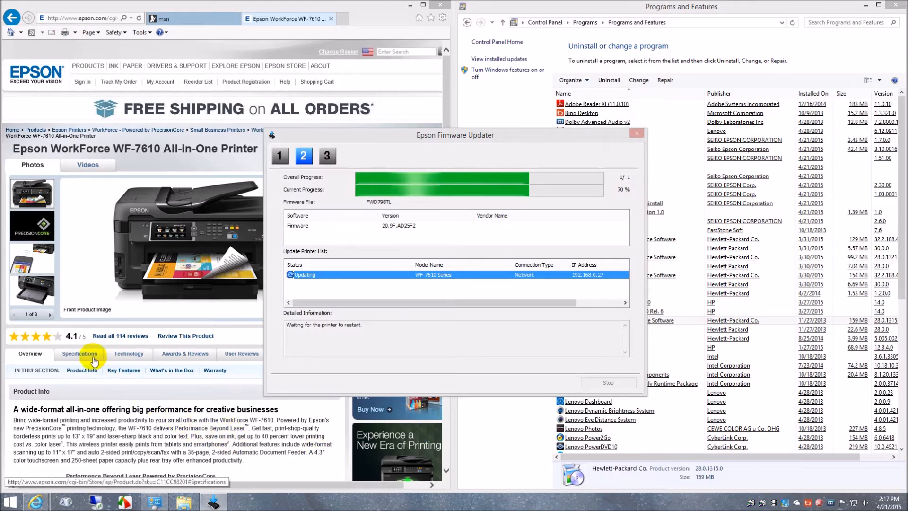
View the WF-7610's specifications on its product page and try to open the printer's Monitoring Preferences.
left_click(80, 354)
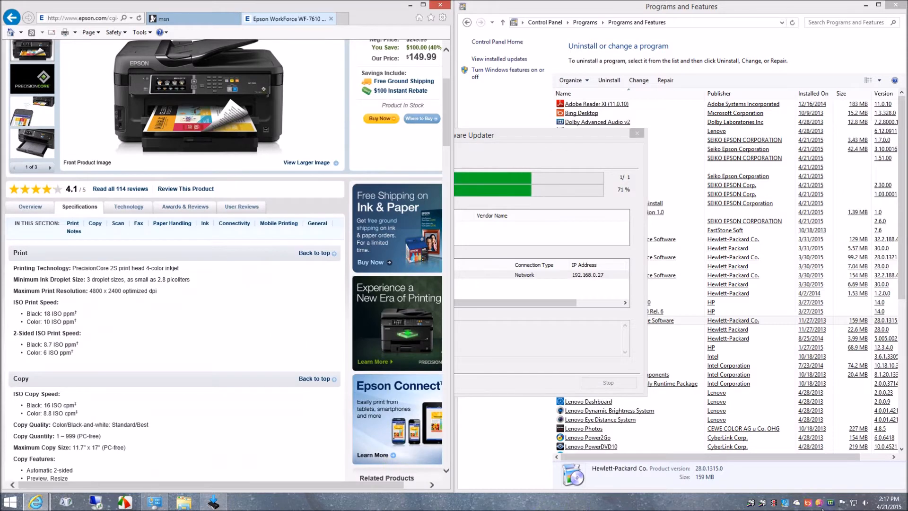
left_click(763, 503)
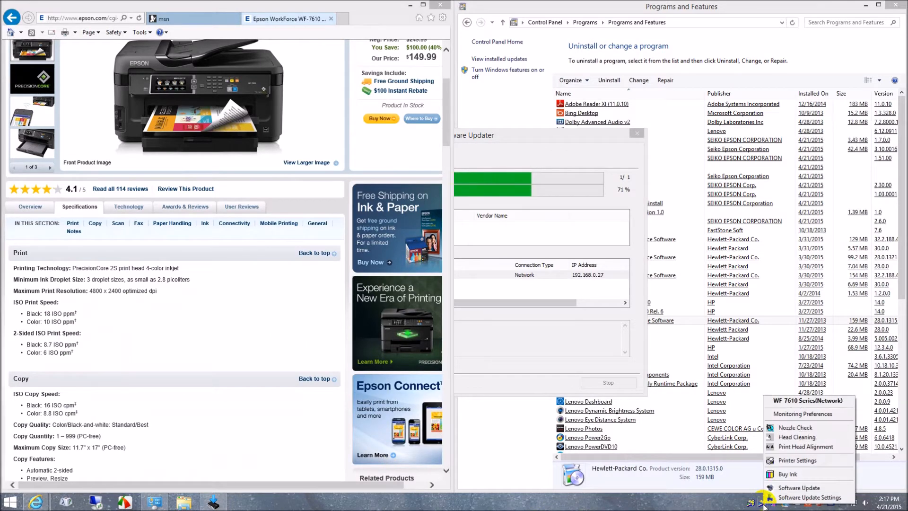
left_click(804, 415)
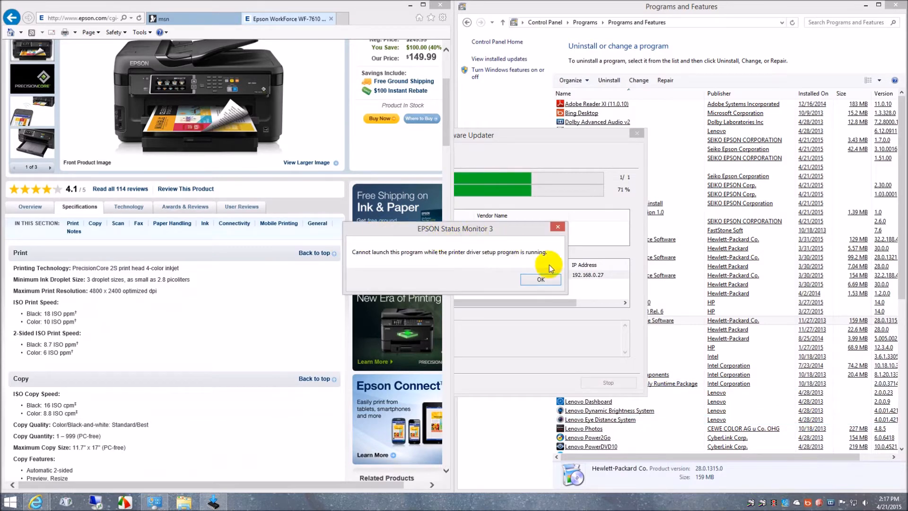
left_click(541, 280)
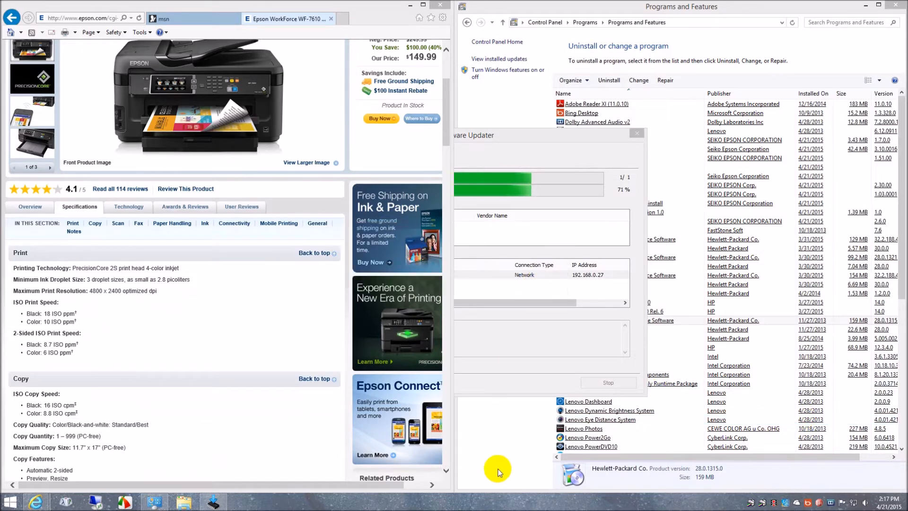
left_click(529, 141)
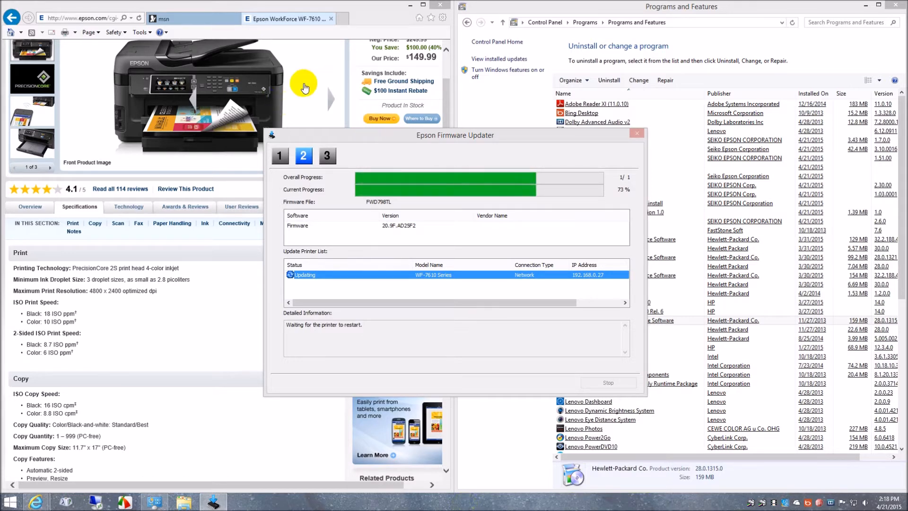
Visit the Epson store page, return to the WF-7610 product page, and bring the firmware updater forward to check its status.
scroll(172, 227, "up", 3)
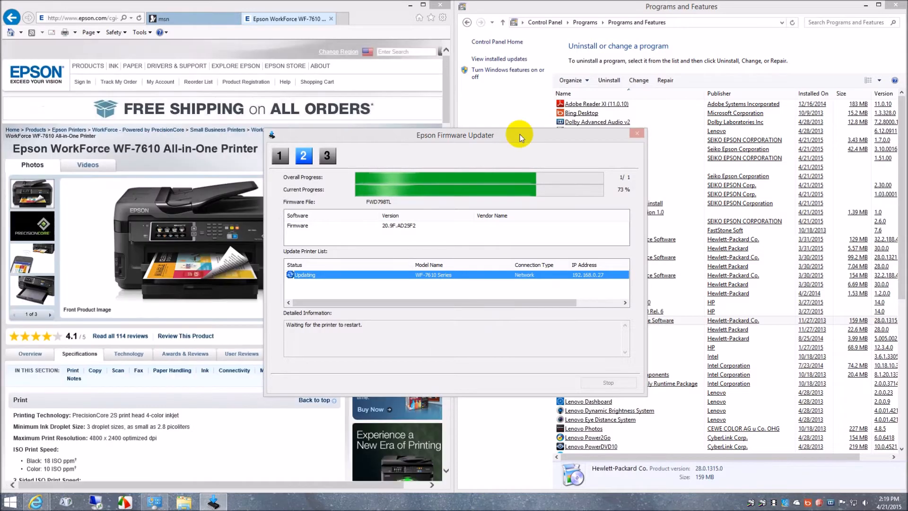
left_click(417, 107)
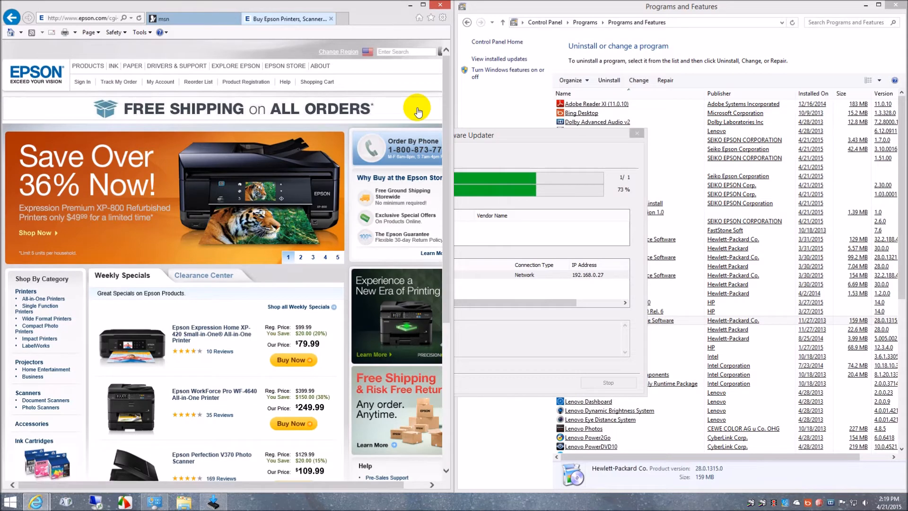
left_click(13, 20)
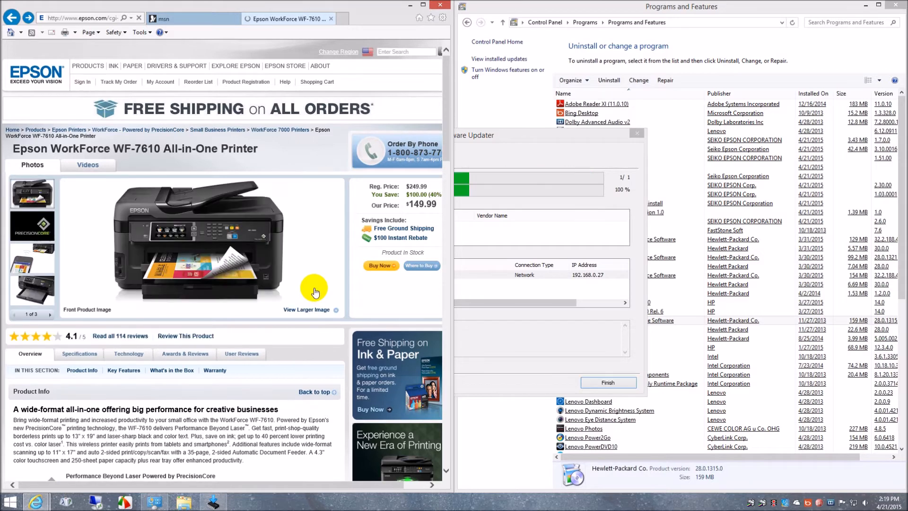
left_click(524, 135)
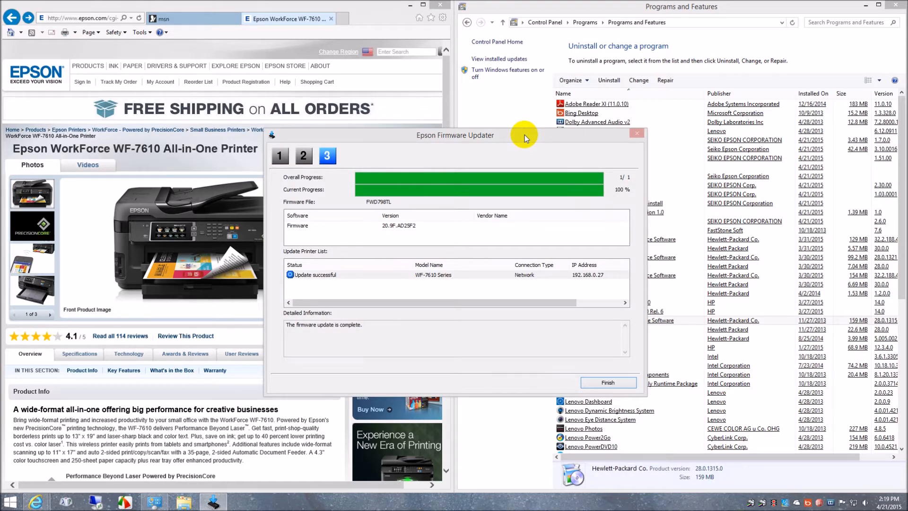
Finish the completed firmware update and exit the WF-7610 software setup.
left_click(607, 382)
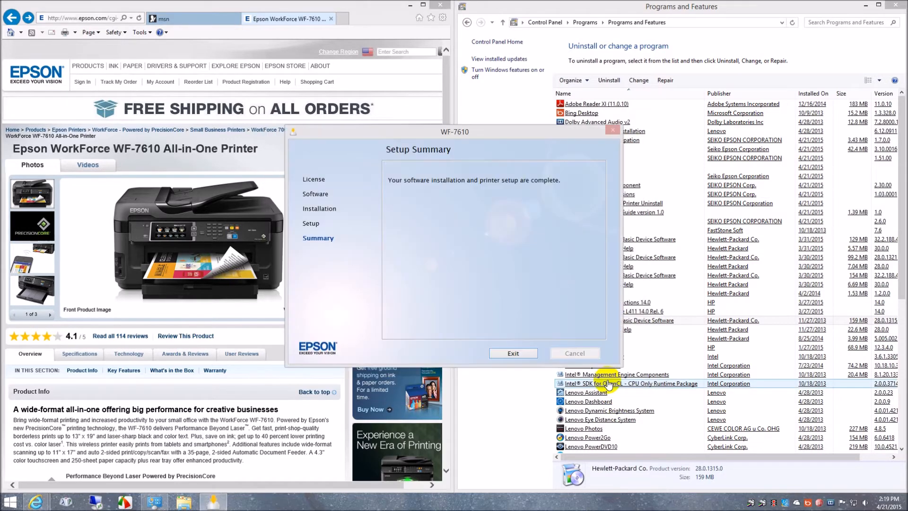
left_click(517, 354)
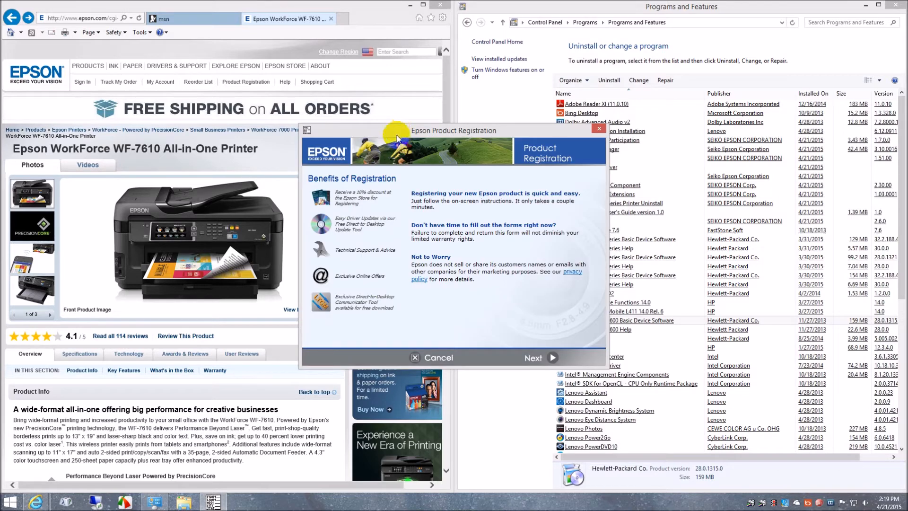
Continue to the Epson product registration form, try to advance with its required fields blank, and dismiss the warning.
left_click(532, 360)
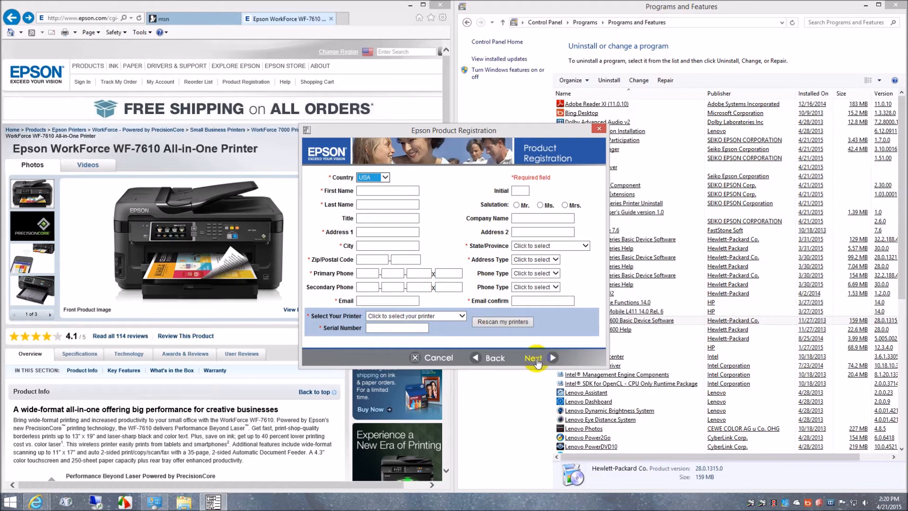
left_click(537, 361)
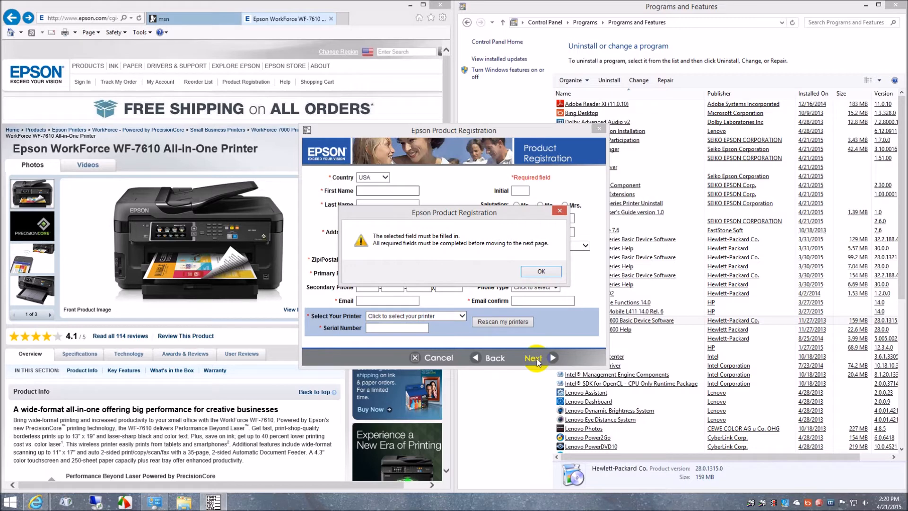
left_click(543, 271)
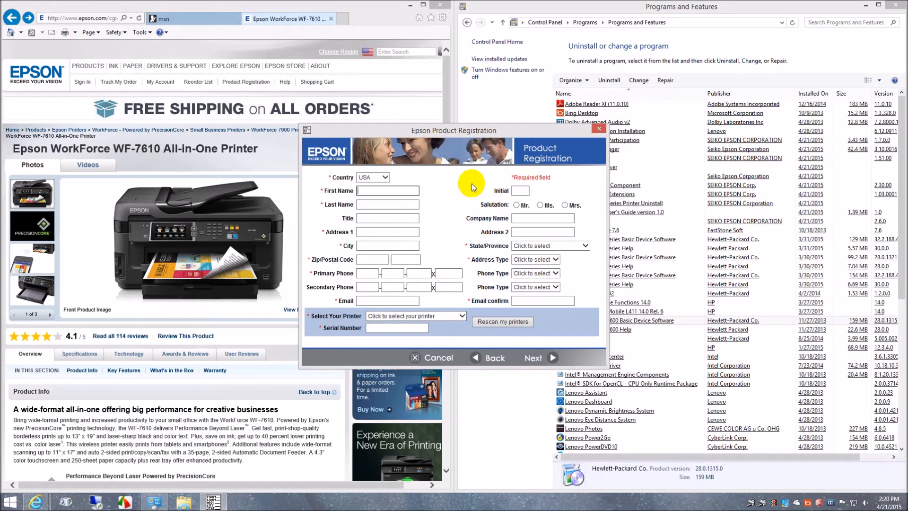
Fill in the registrant's first and last name and full postal address, with Business as the address type.
key("Tab")
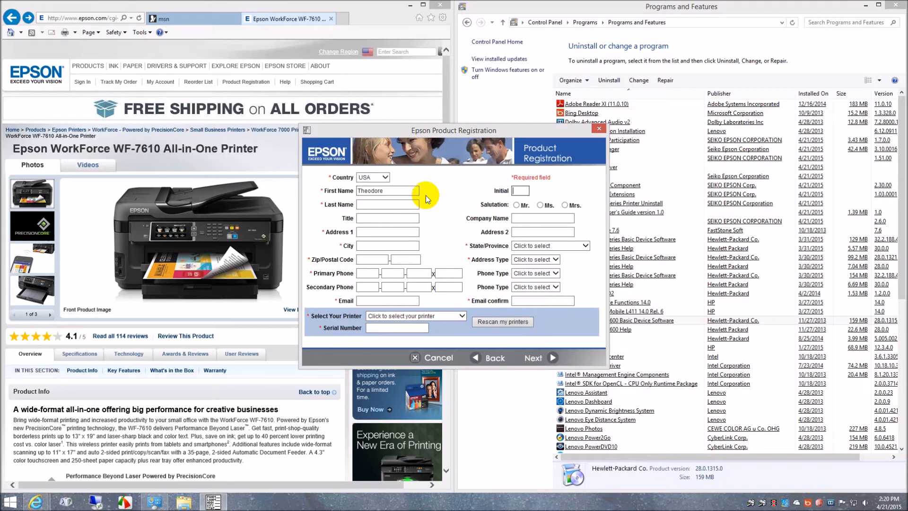
key("Tab")
key("Tab")
key("Tab")
key("Tab")
key("Tab")
key("Tab")
key("Tab")
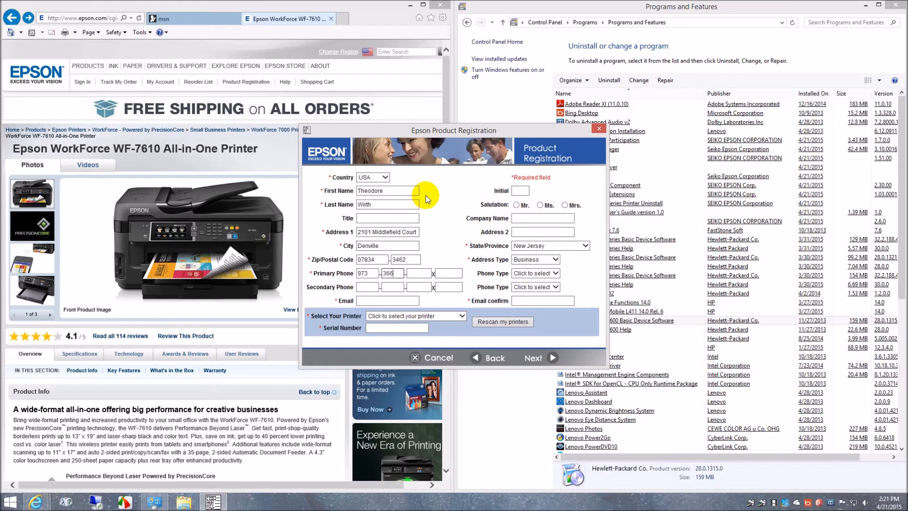
Complete the registrant's primary phone number and enter the email address in both email fields.
type("6782")
key("Tab")
key("Tab")
key("Tab")
key("Tab")
key("Tab")
key("Tab")
key("Tab")
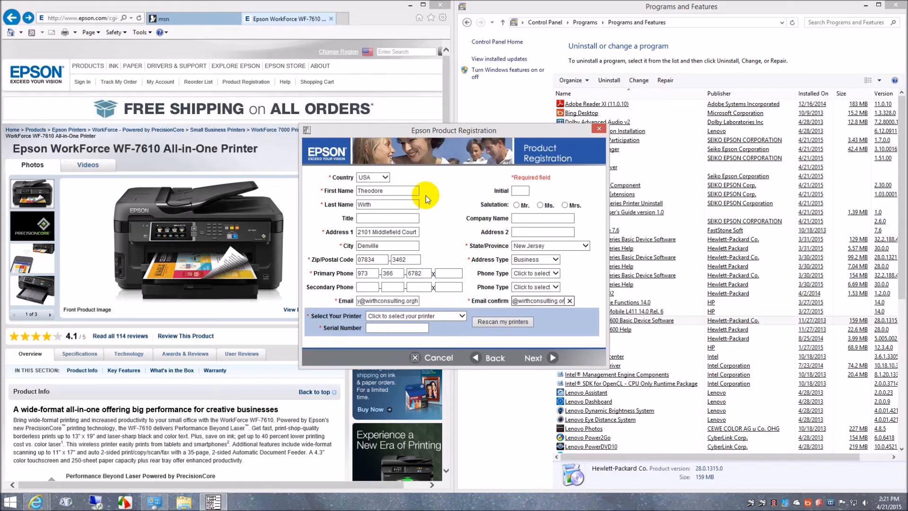
type("g")
Choose WF-7610 Series(Network) as the printer to register and try to continue to the next registration page.
left_click(463, 316)
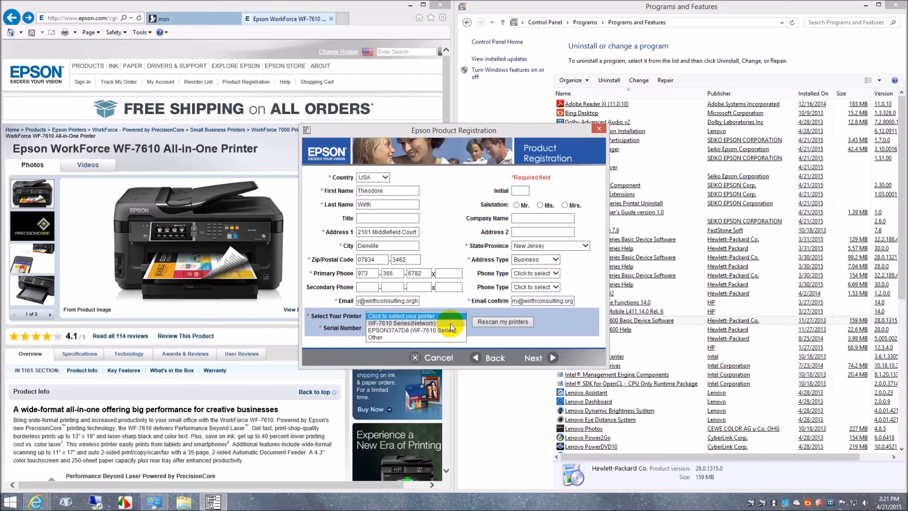
left_click(450, 324)
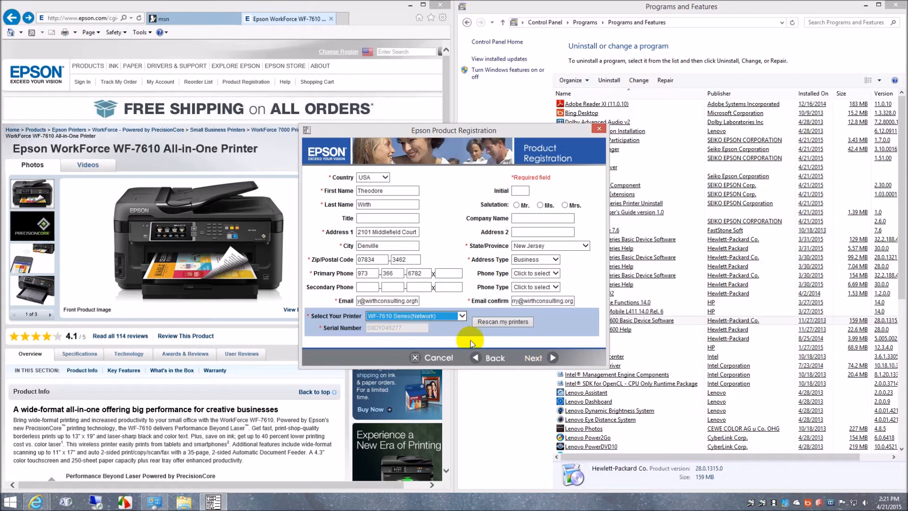
left_click(462, 316)
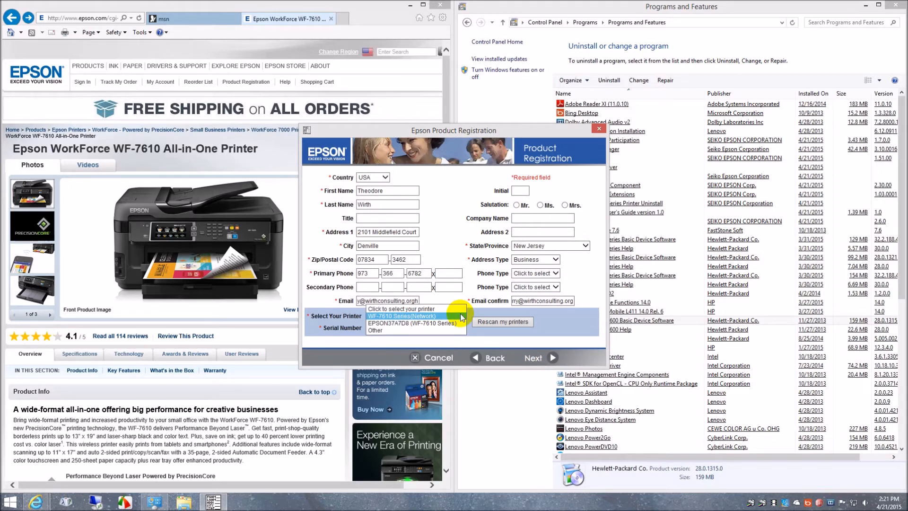
left_click(462, 316)
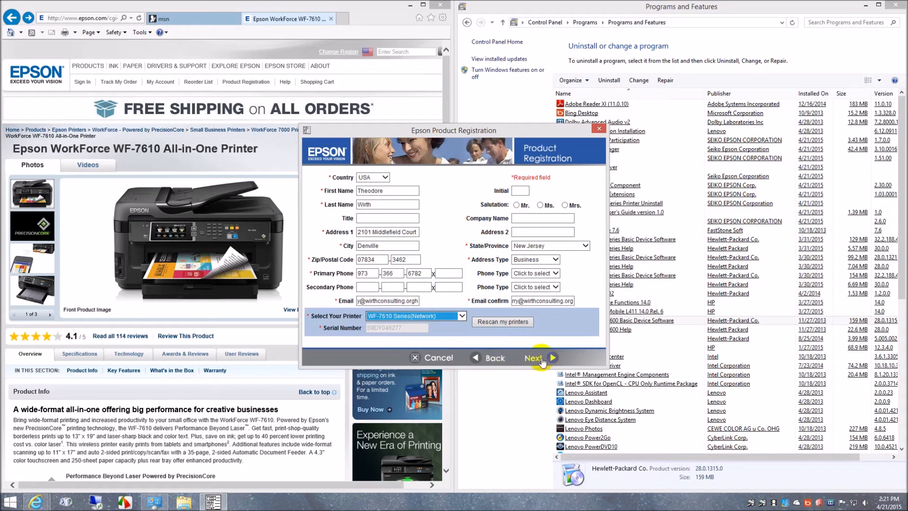
left_click(541, 360)
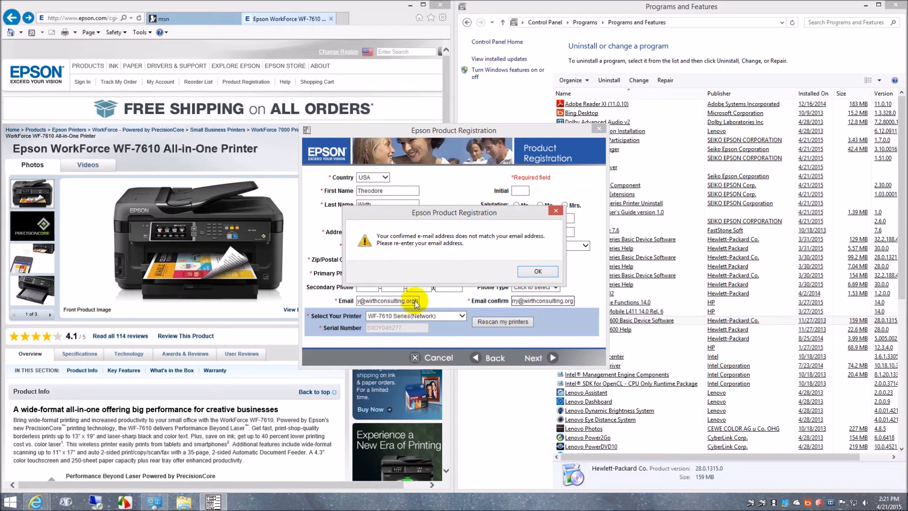
Correct the registrant's email address to match its confirmation and continue to the next registration page.
left_click(555, 272)
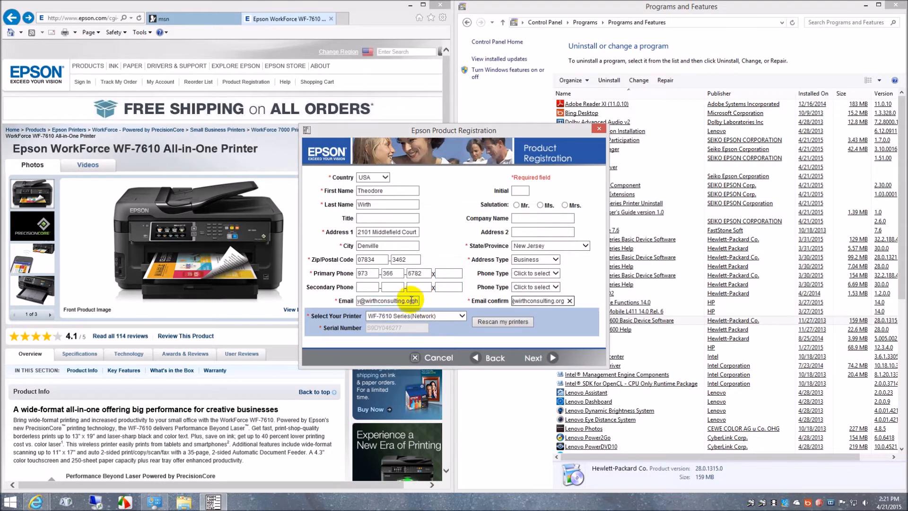
left_click(412, 299)
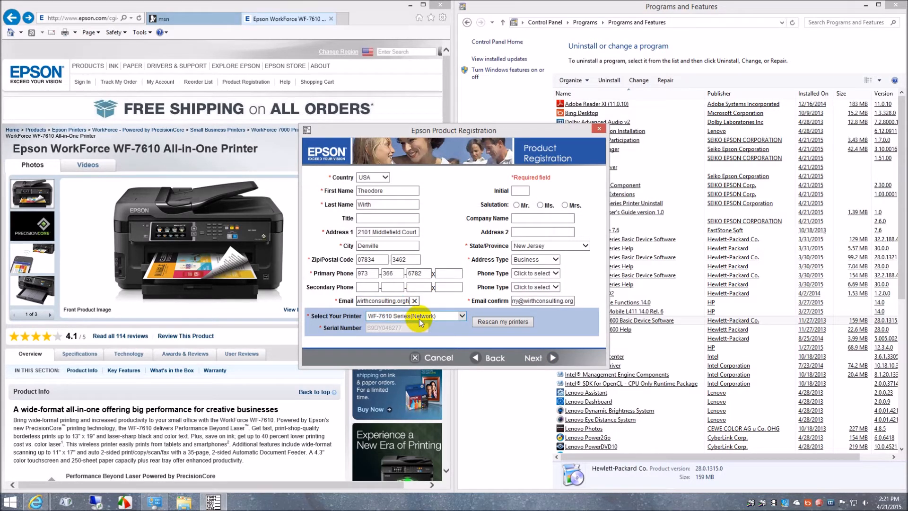
left_click(536, 361)
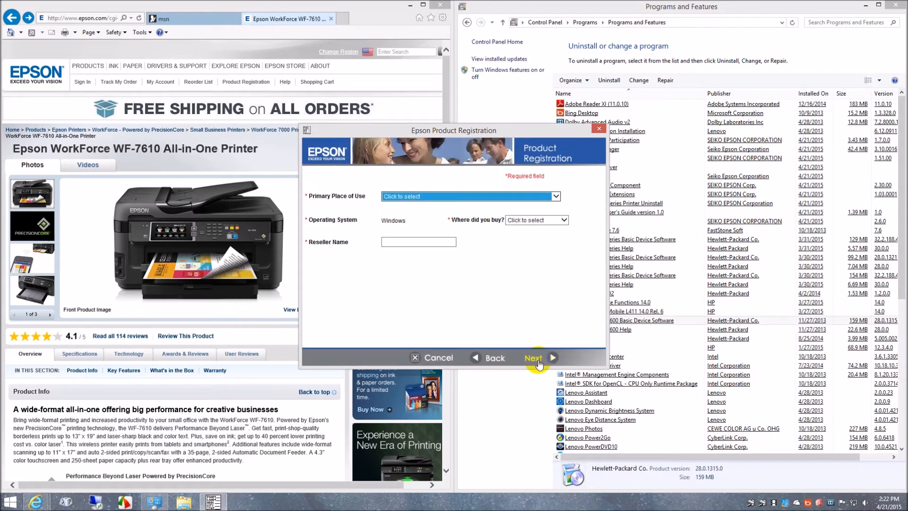
Set the place of use to Business located in the home which generates revenue, business type to Business Services/Consulting and purchase source to Epson.com, and continue.
left_click(556, 196)
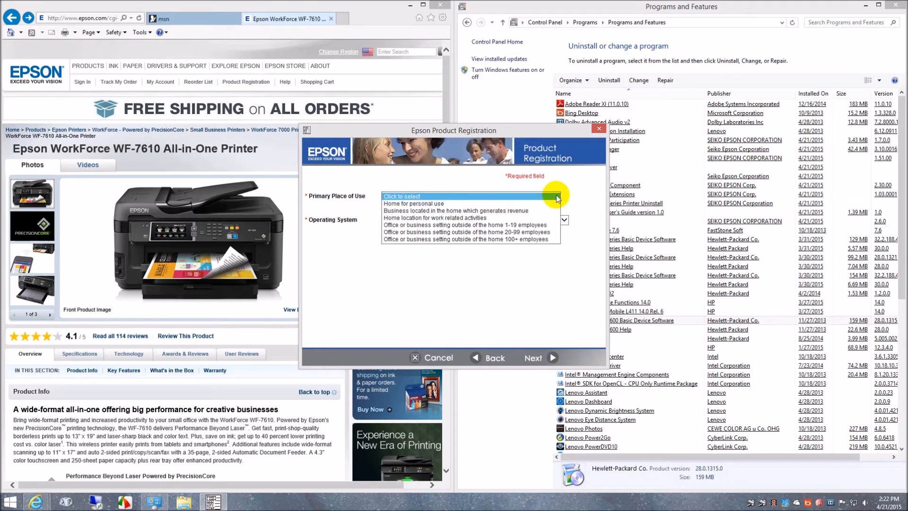
left_click(529, 211)
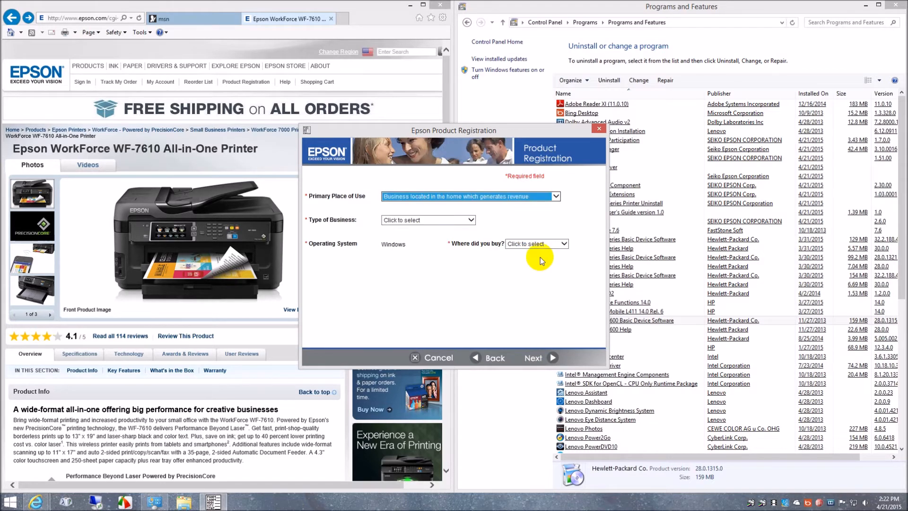
left_click(472, 220)
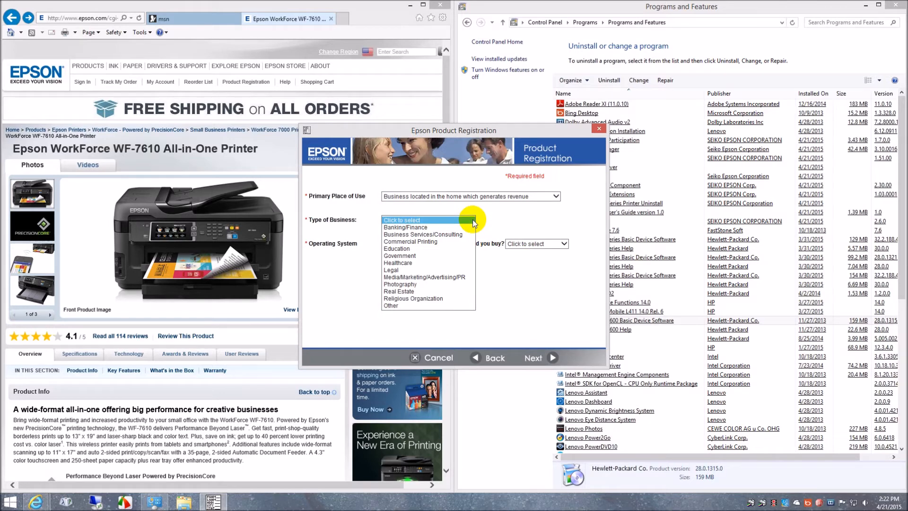
left_click(466, 235)
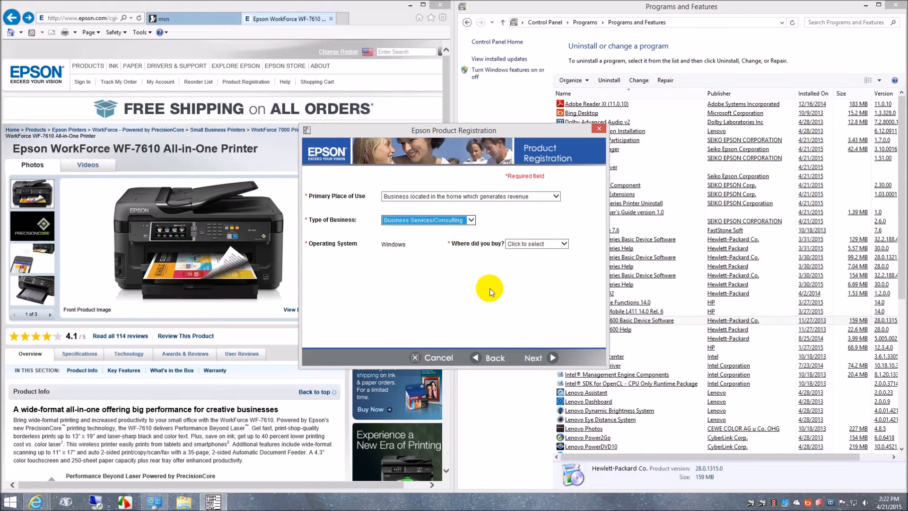
left_click(563, 245)
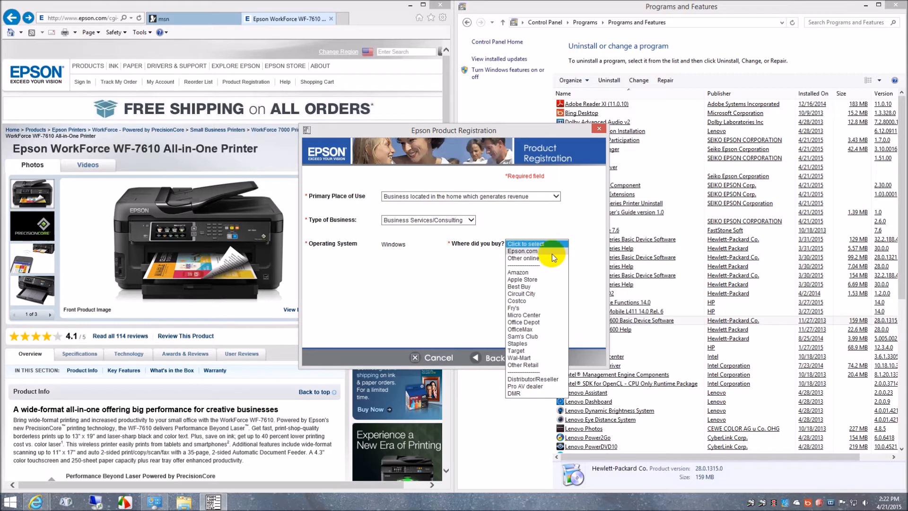
left_click(552, 252)
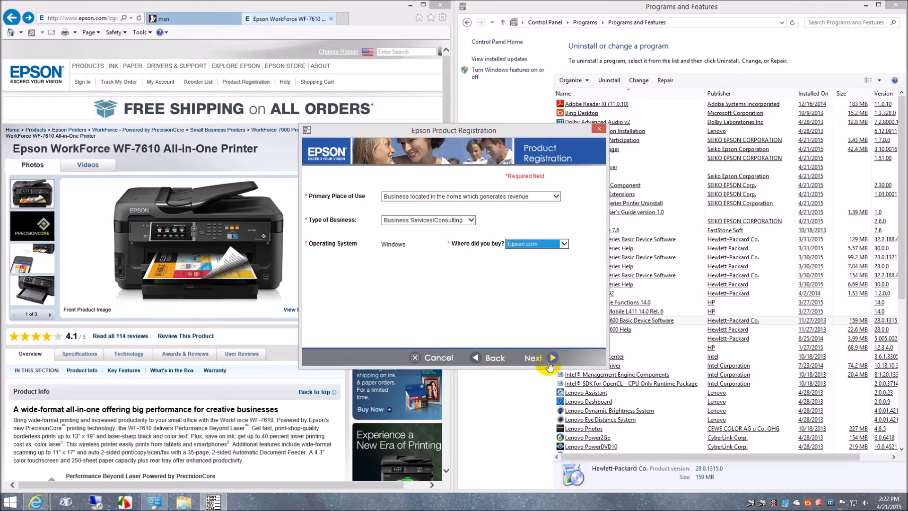
left_click(550, 361)
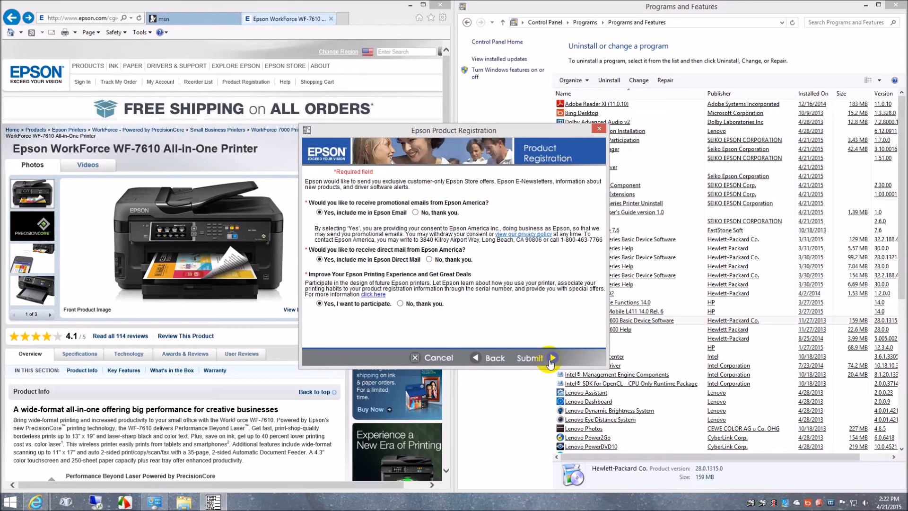
Decline promotional emails, direct mail and the printing experience program, submit the product registration, and close it.
left_click(416, 212)
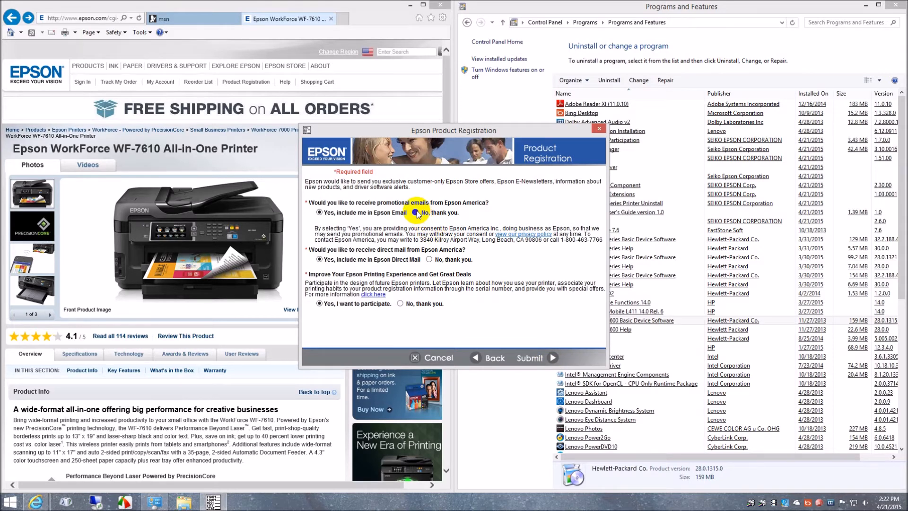
left_click(429, 260)
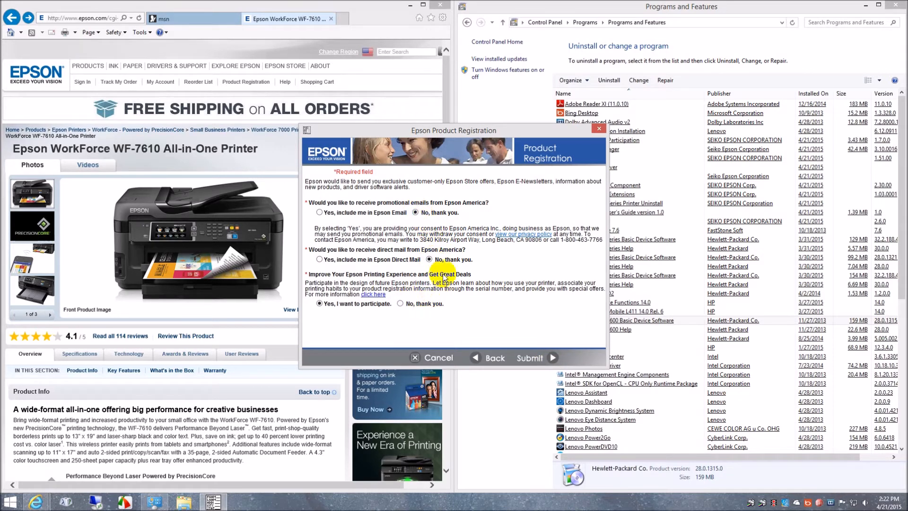
left_click(406, 304)
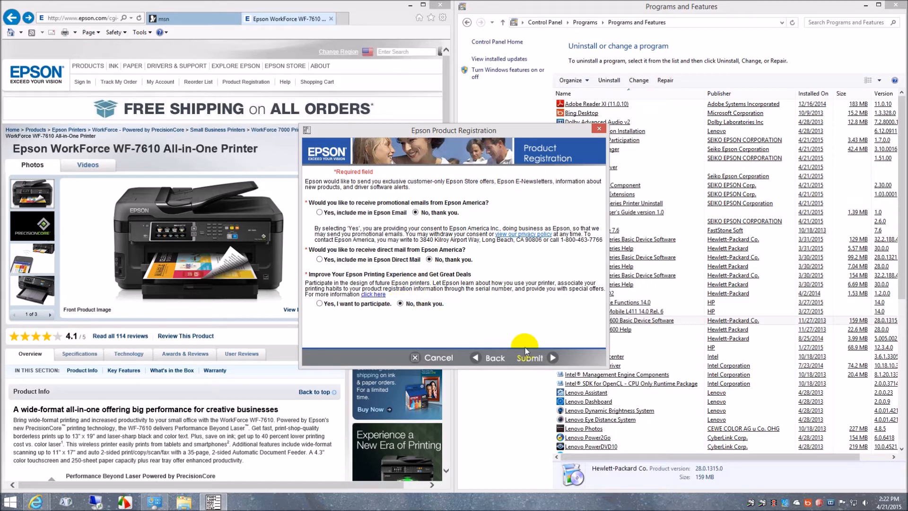
left_click(548, 360)
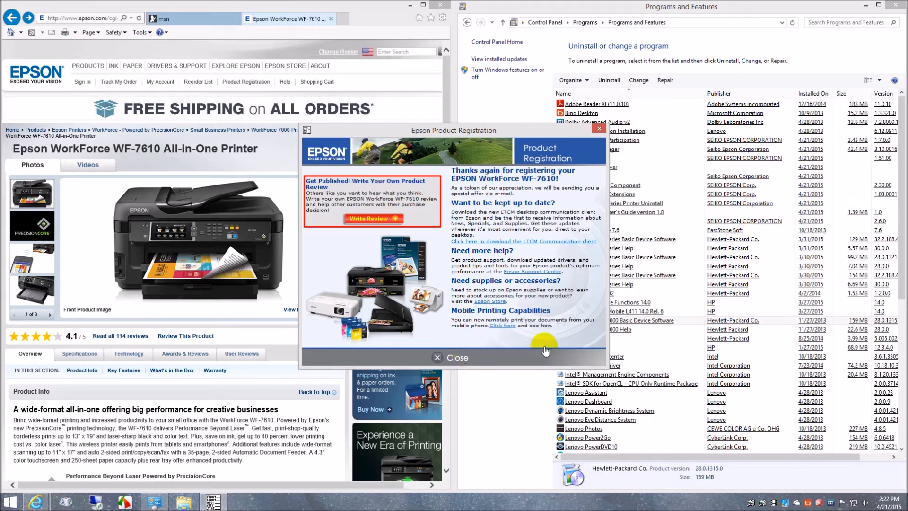
left_click(545, 350)
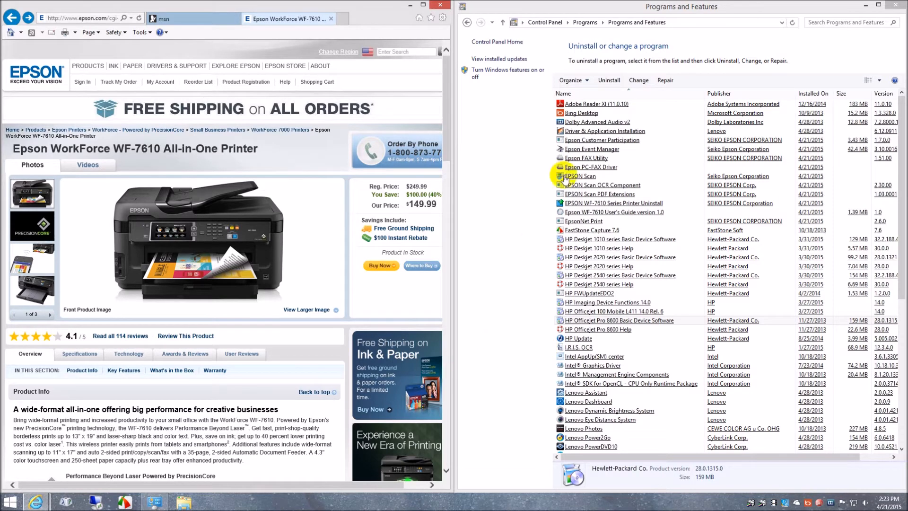
Launch EPSON Scan from the installed apps and move its window to the middle of the screen.
left_click(11, 501)
left_click(61, 484)
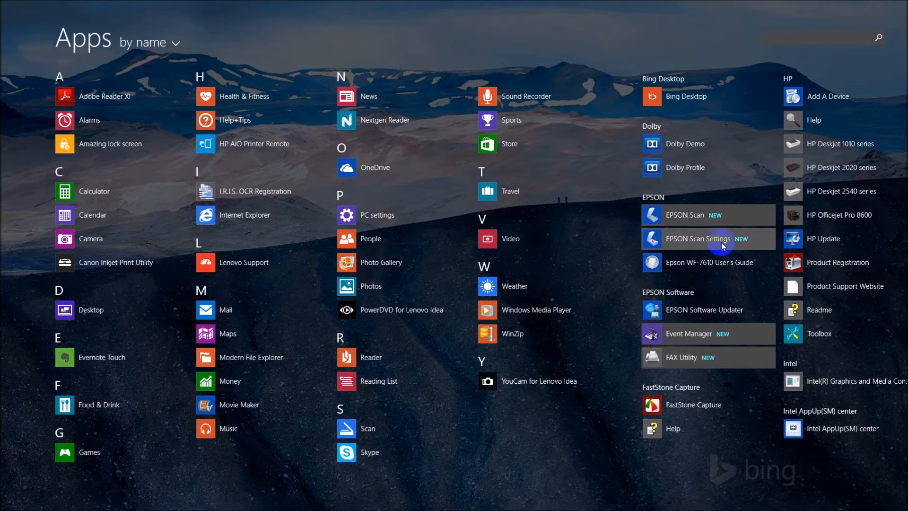
left_click(721, 215)
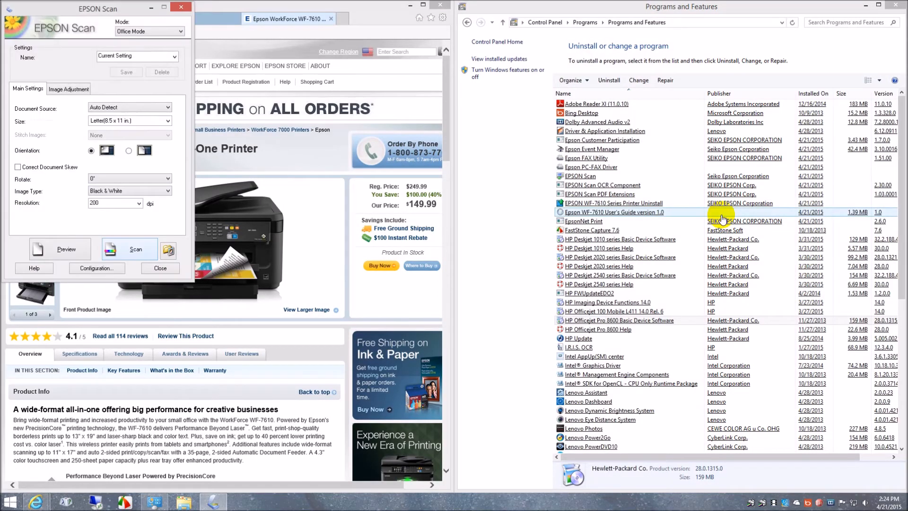
left_click_drag(51, 7, 450, 116)
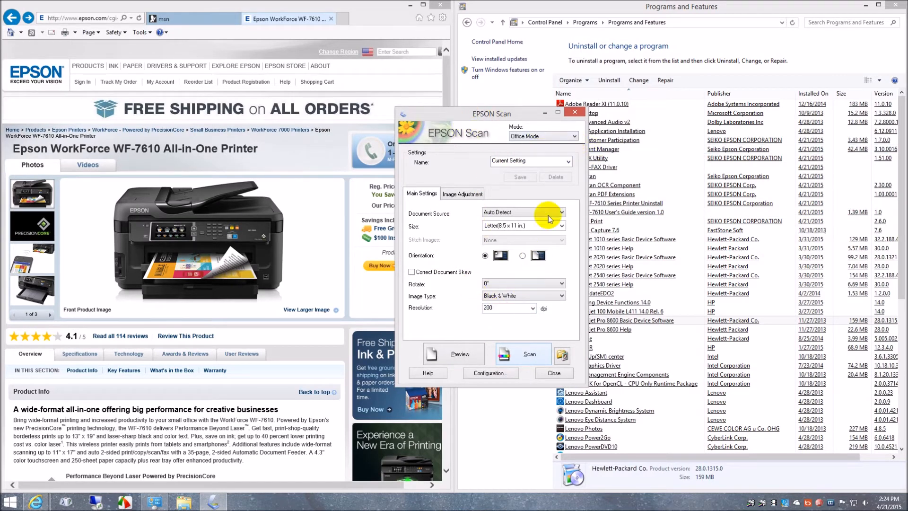
Switch EPSON Scan to Professional Mode, move the window up so all its settings fit, and close it.
left_click(575, 141)
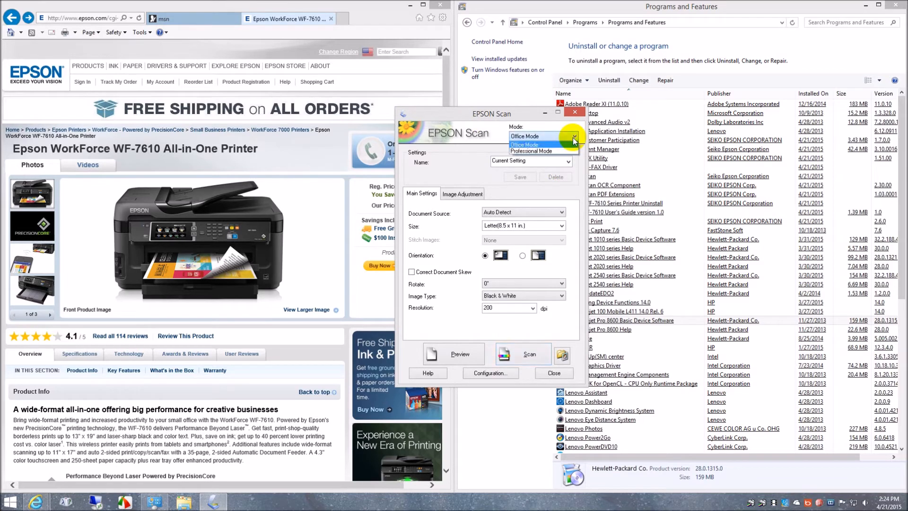
left_click(566, 155)
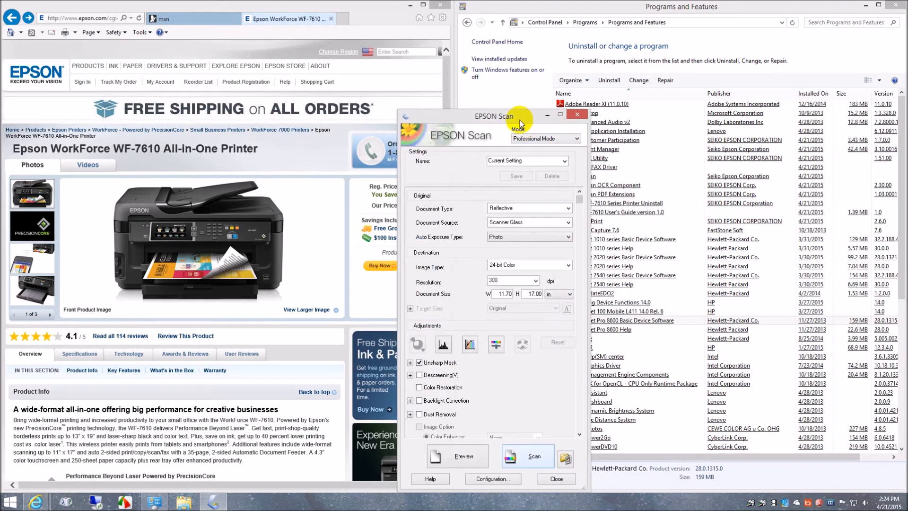
left_click_drag(521, 121, 512, 74)
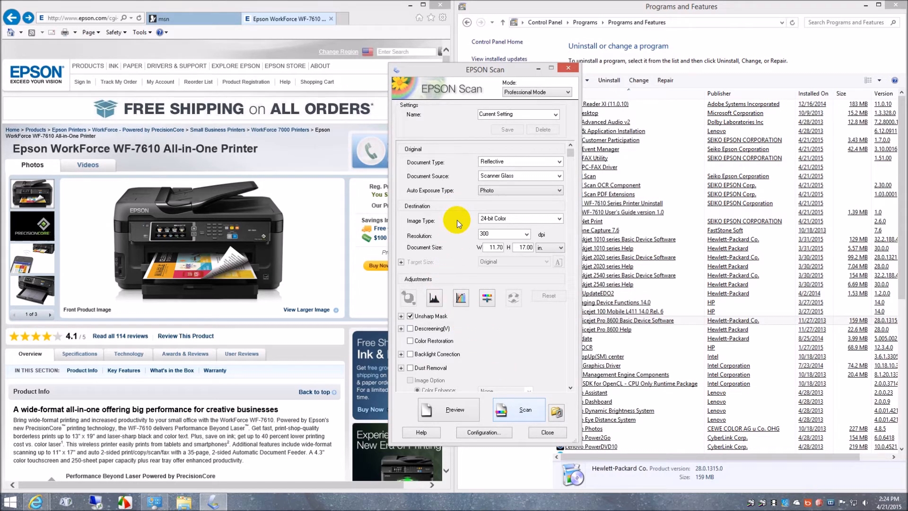
left_click(569, 70)
Open EPSON Scan Settings from the installed apps, check the network scanner entry for the EPSON WF-7610/7620 Series, and accept the settings.
left_click(23, 493)
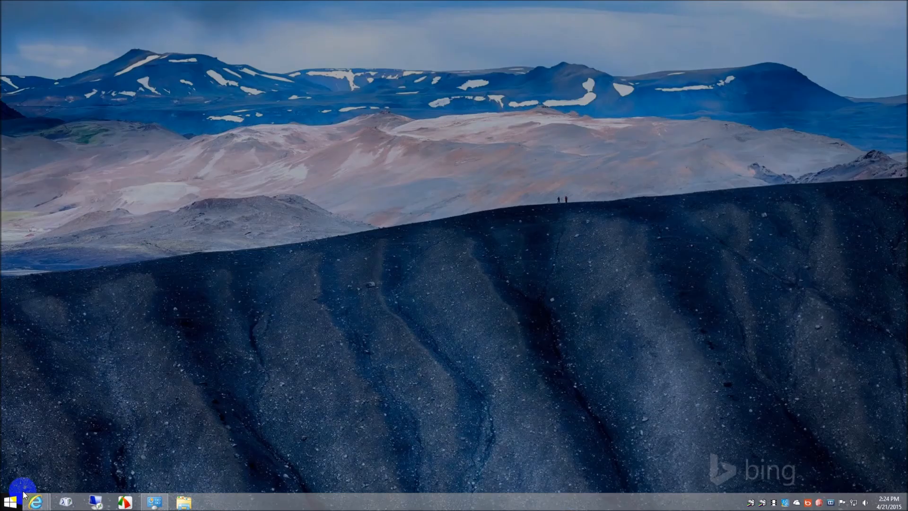
left_click(62, 484)
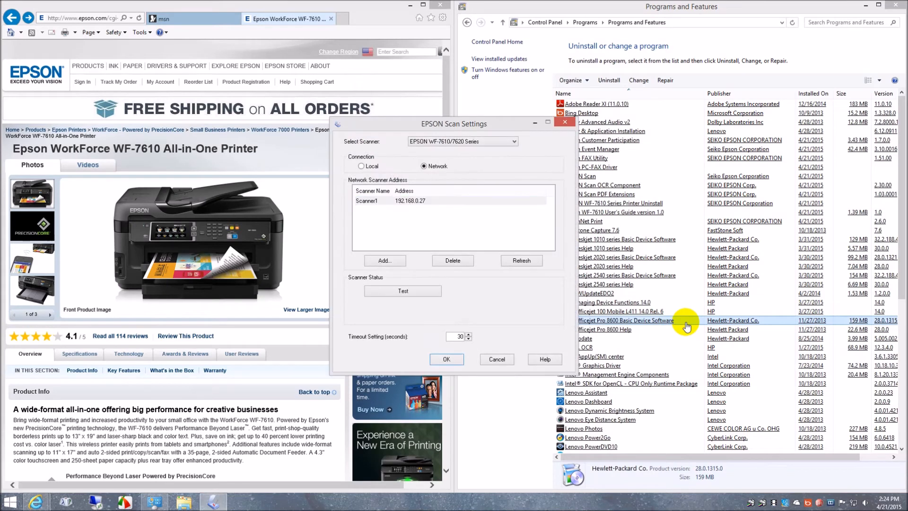
left_click(401, 203)
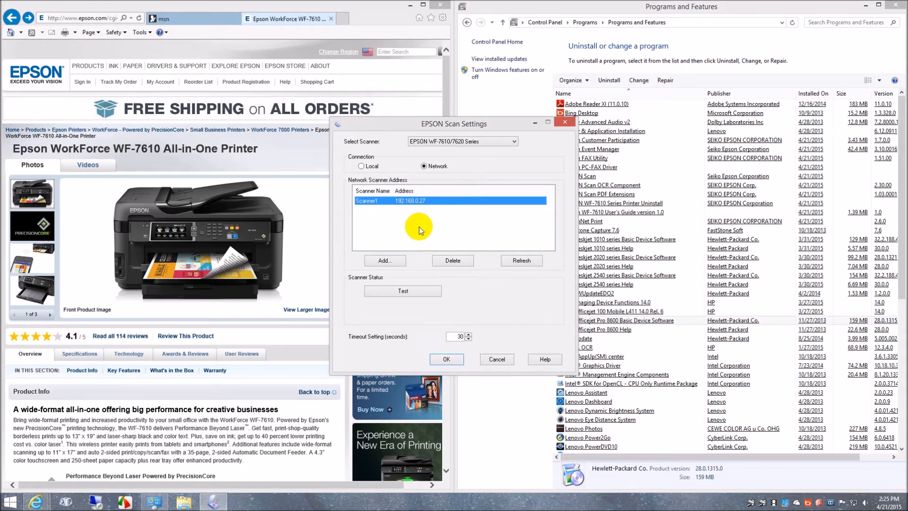
left_click(515, 143)
left_click(515, 143)
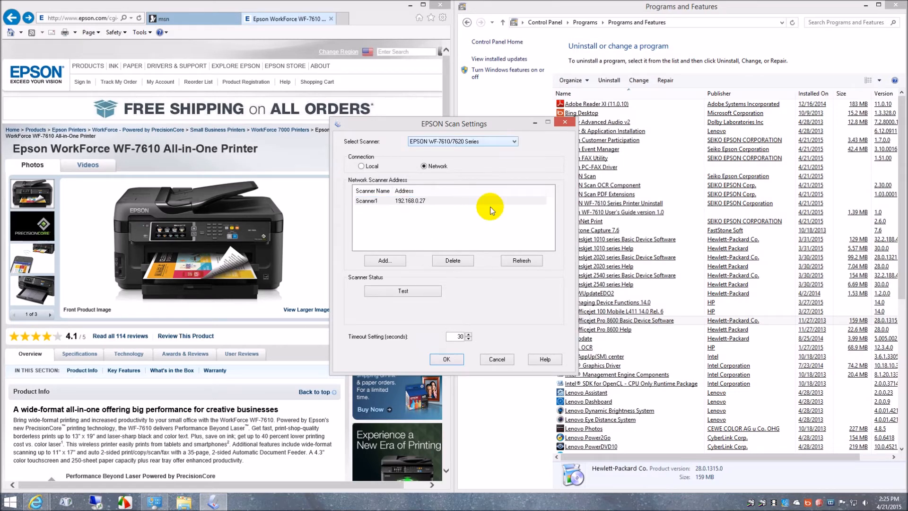
left_click(457, 360)
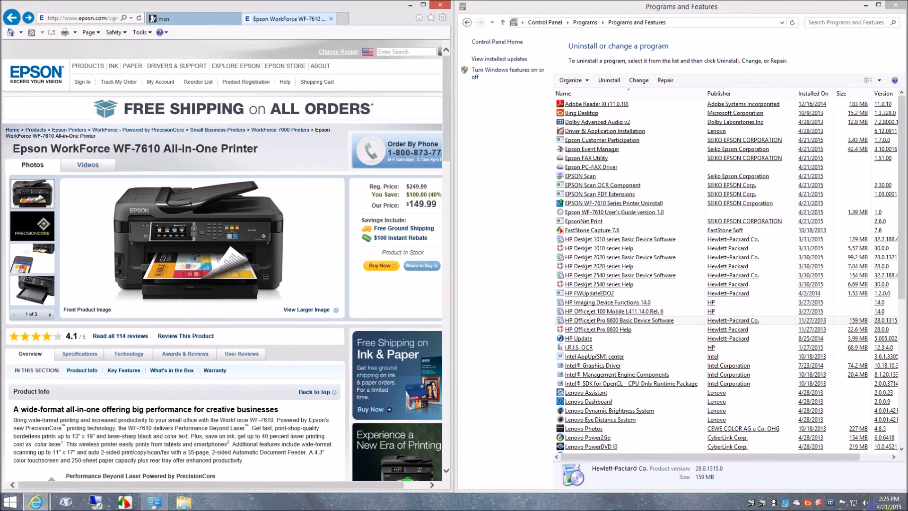
Check the status of EPSON37A7D8 (WF-7610 Series) and WF-7610 Series(Network) in EPSON Status Monitor 3, closing each status window.
double_click(750, 504)
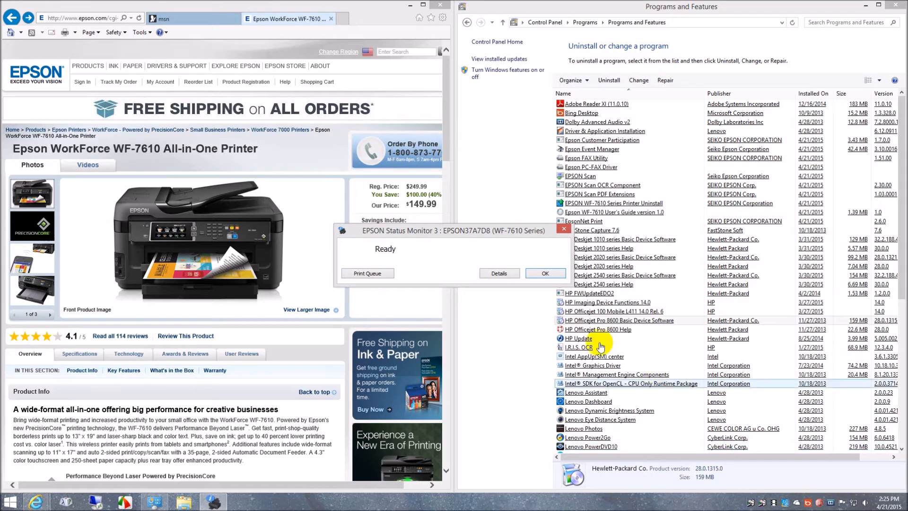
left_click(544, 275)
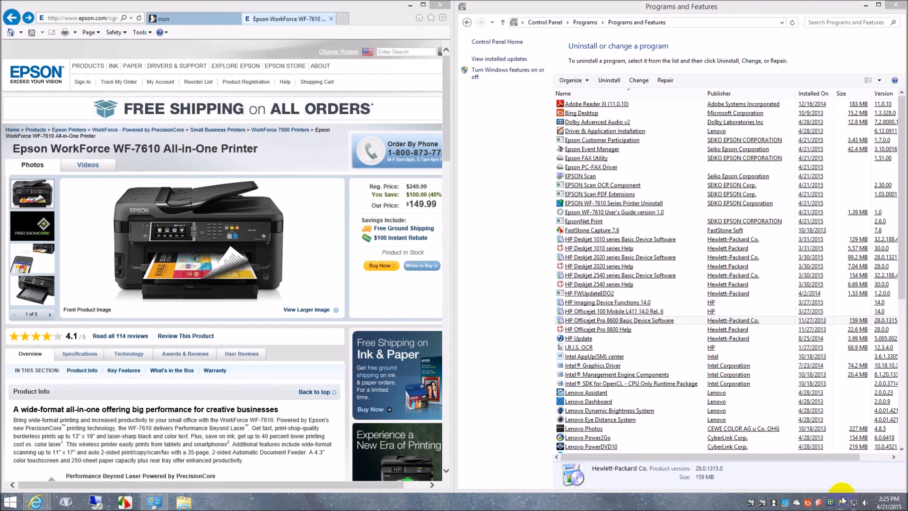
left_click(762, 505)
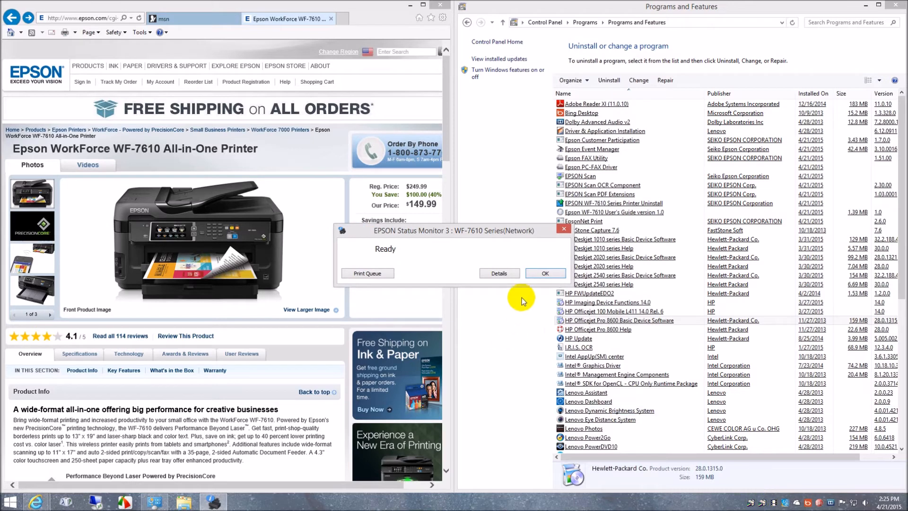
left_click(545, 273)
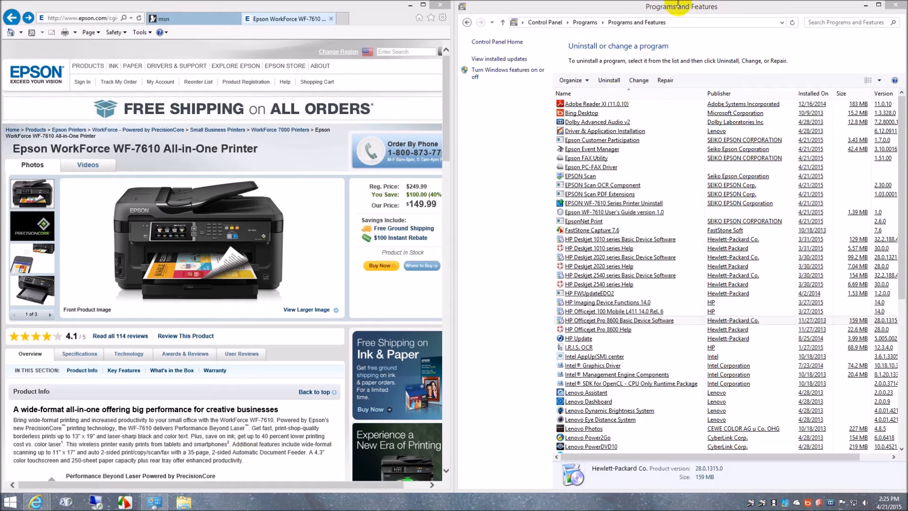
Go to Devices and Printers and look at the actions available for the EPSON37A7D8 (WF-7610 Series) printer.
left_click(467, 23)
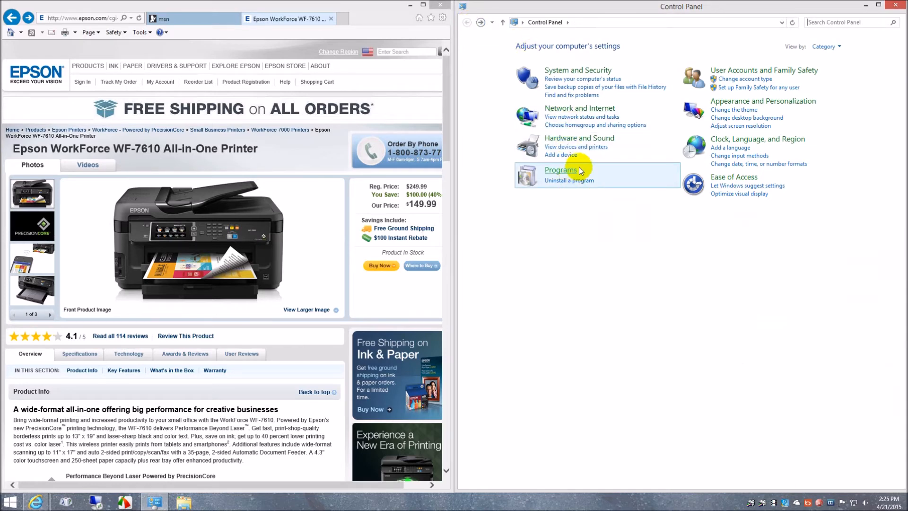
left_click(587, 147)
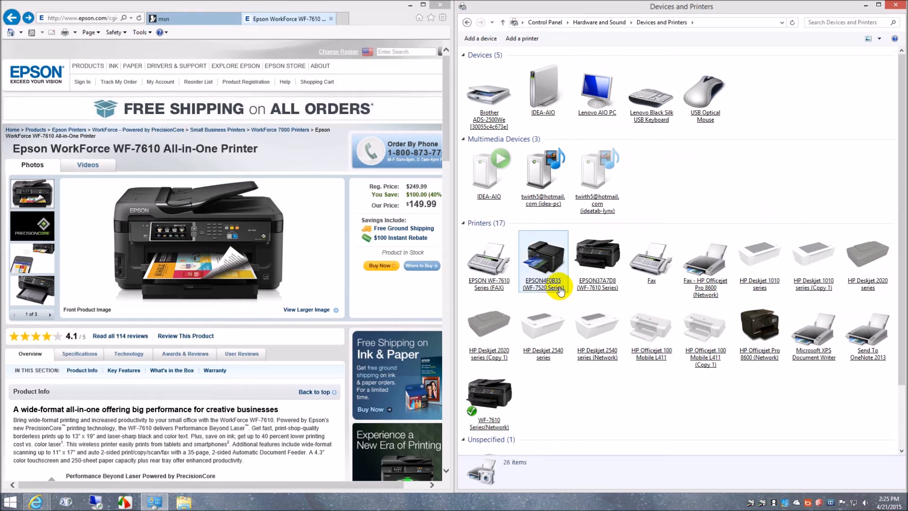
left_click(594, 283)
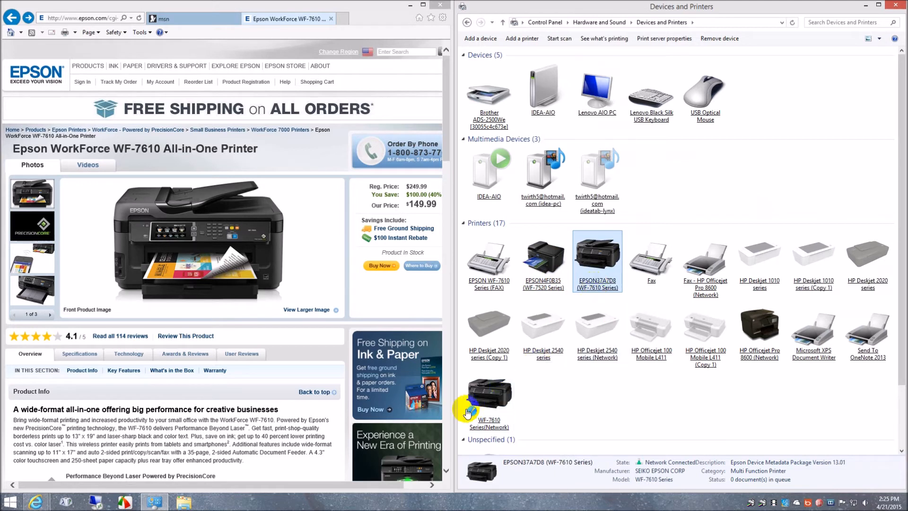
right_click(609, 264)
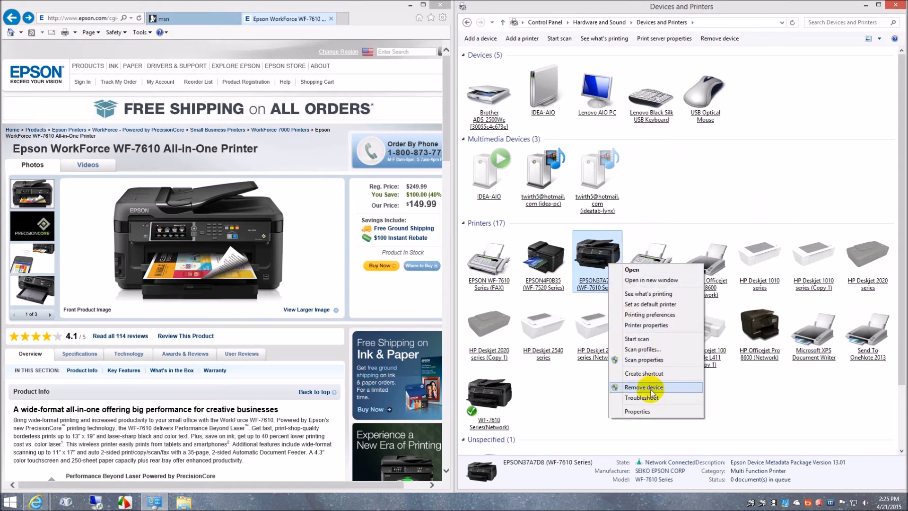
left_click(814, 410)
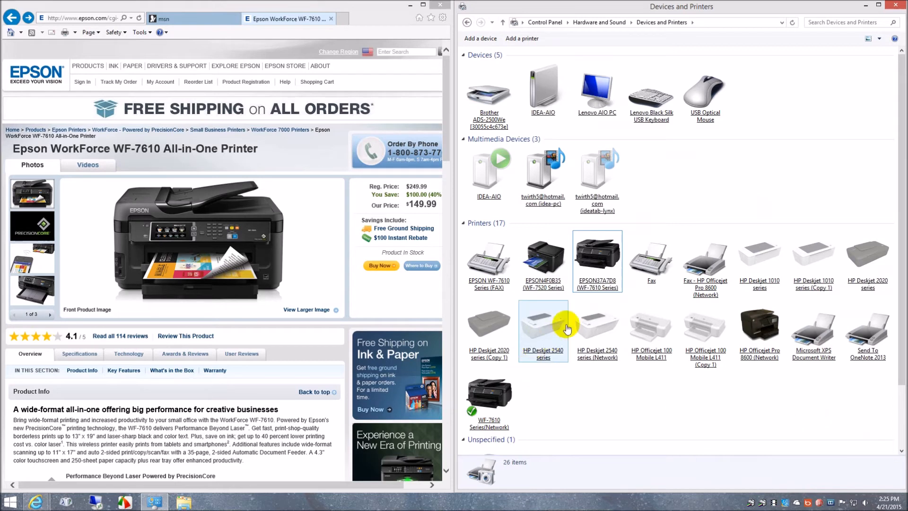
View the printing preferences of the EPSON37A7D8 (WF-7610 Series) printer and close them.
left_click(604, 277)
right_click(605, 273)
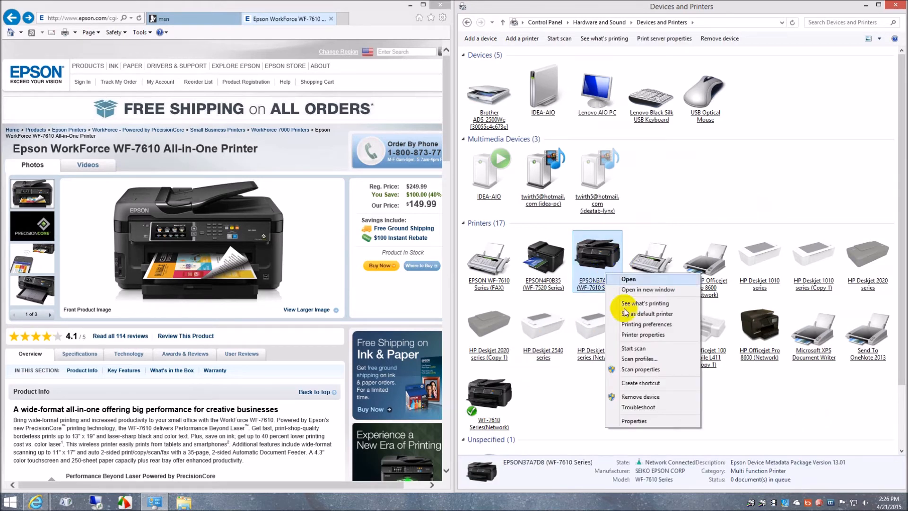
left_click(648, 325)
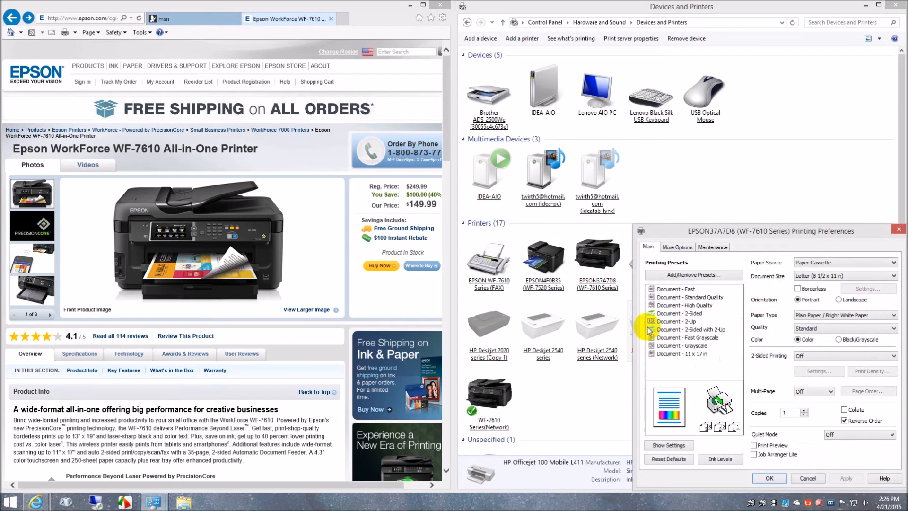
left_click(899, 229)
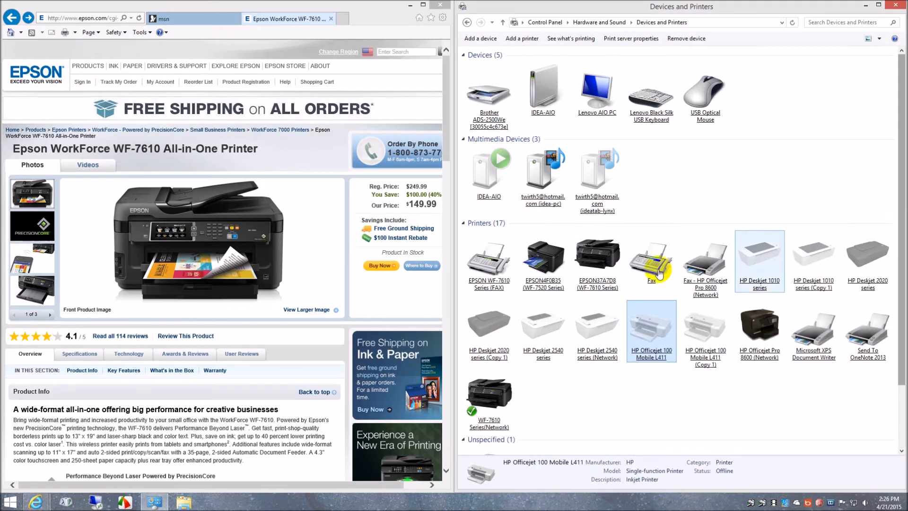
left_click(758, 362)
right_click(758, 362)
mouse_move(789, 410)
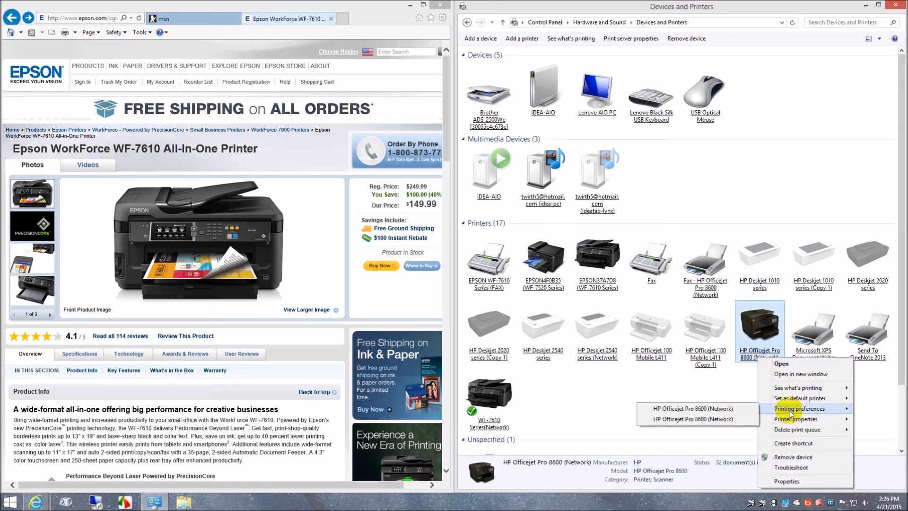
left_click(577, 393)
Review the main and additional printing preferences of WF-7610 Series(Network), cancel without changes, and close Devices and Printers.
right_click(505, 395)
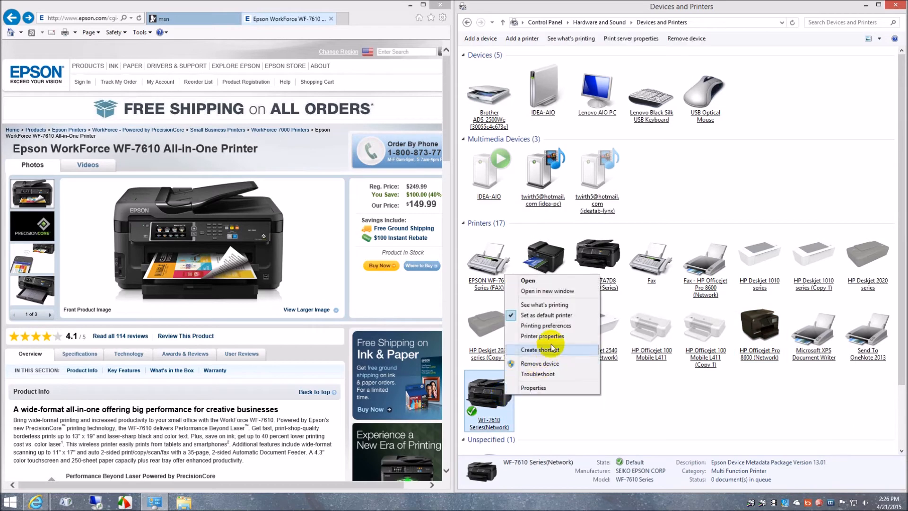
left_click(561, 325)
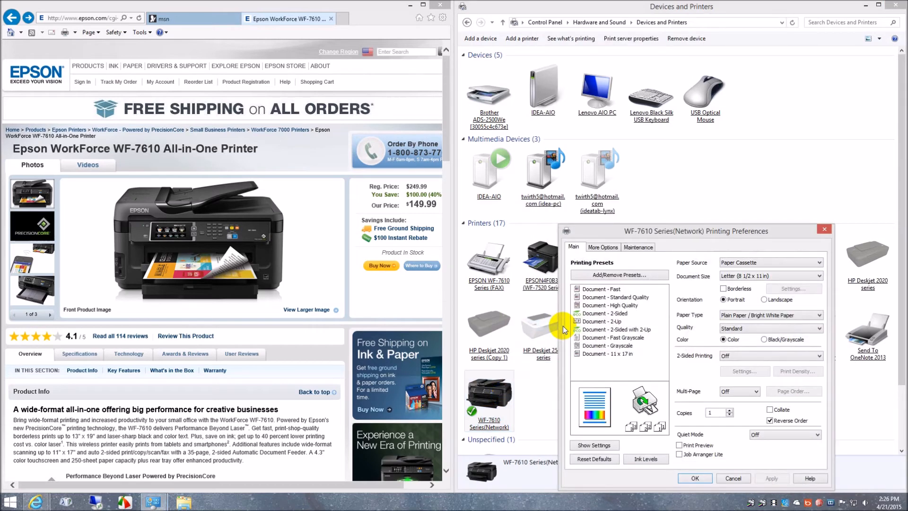
left_click_drag(699, 234, 417, 132)
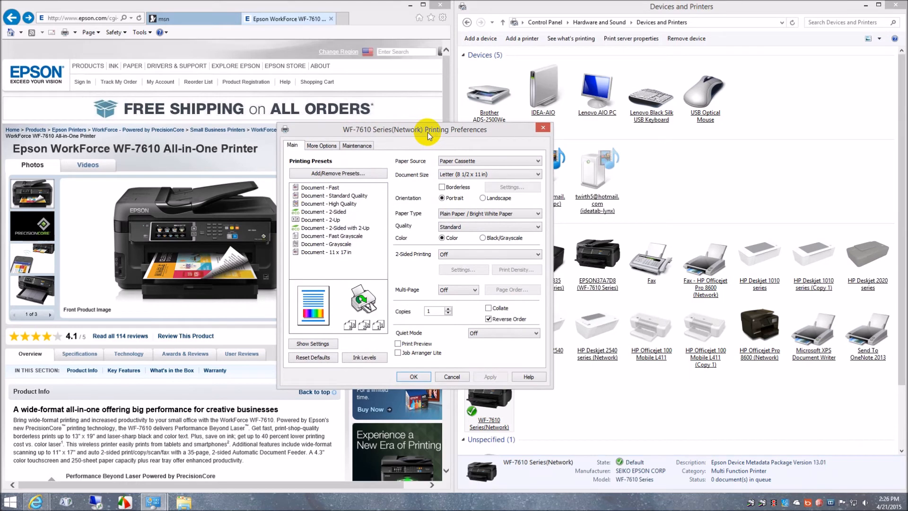
left_click(323, 146)
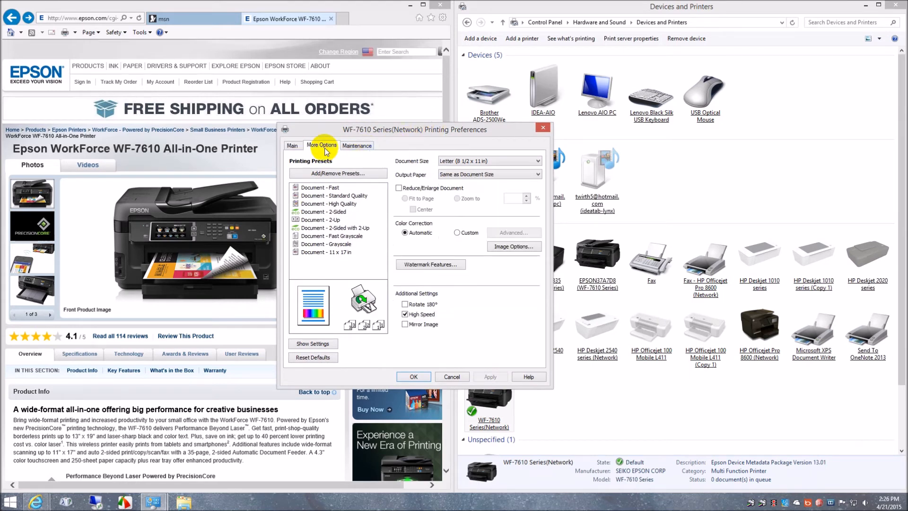
left_click(293, 146)
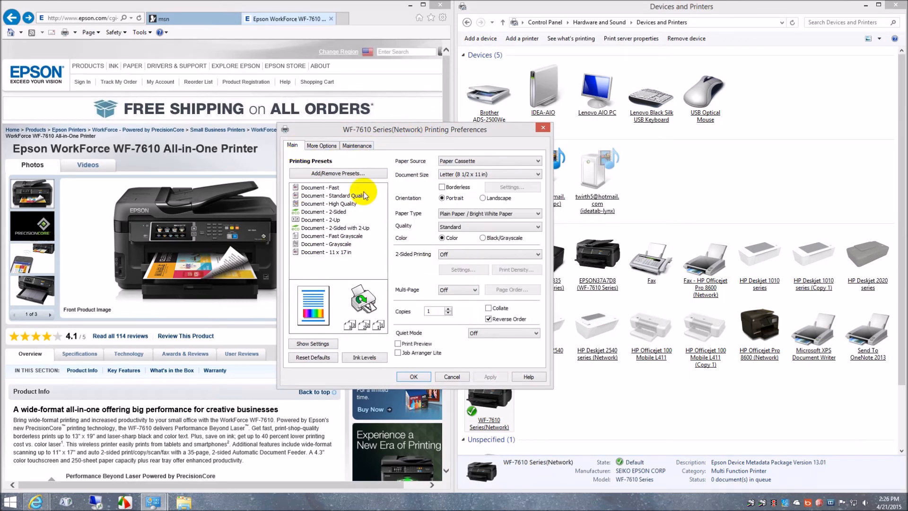
left_click(452, 377)
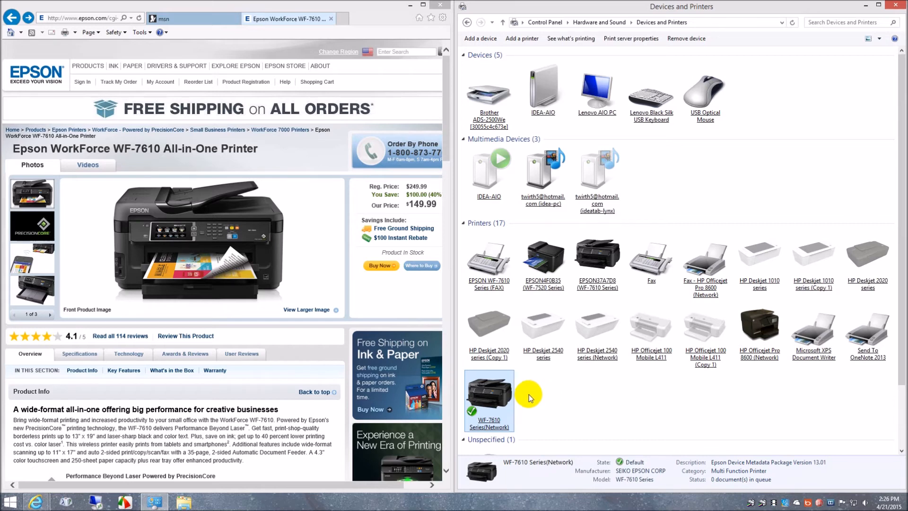
left_click(899, 7)
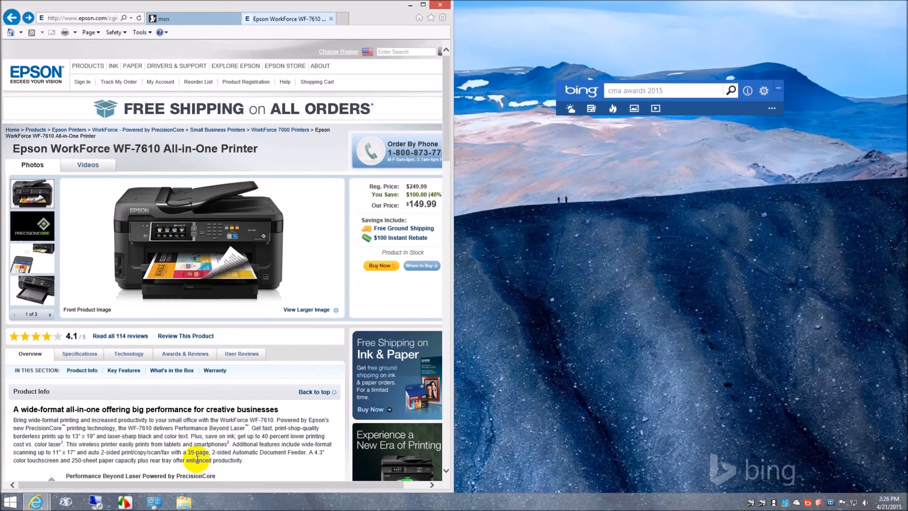
Look over the EPSON and EPSON Software entries in the installed apps list, and return to the desktop.
left_click(12, 502)
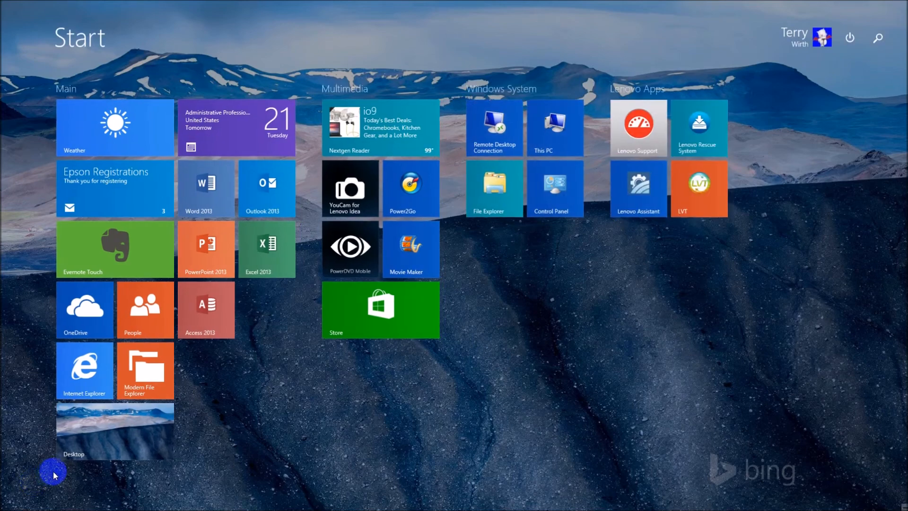
left_click(69, 487)
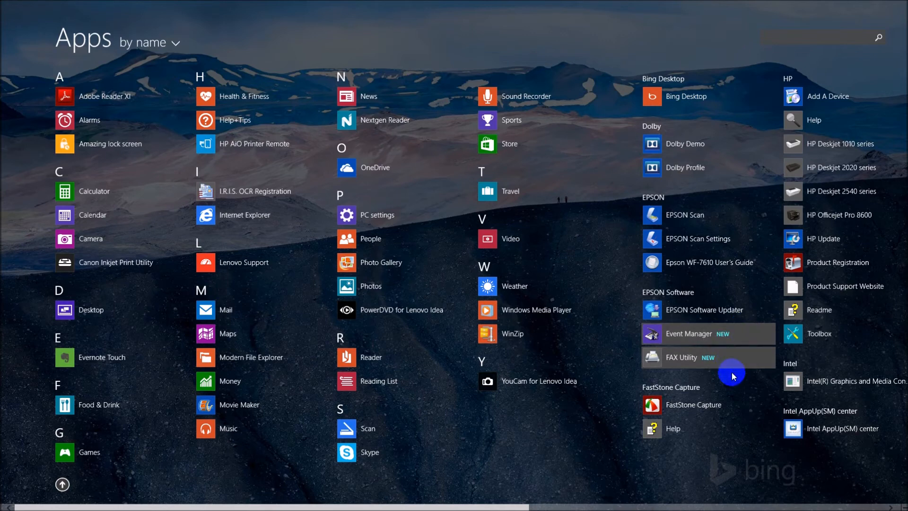
left_click(62, 485)
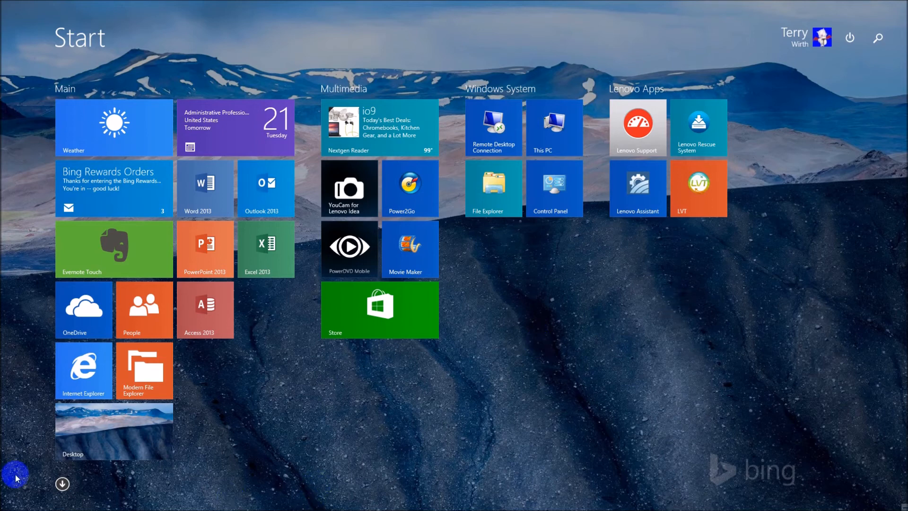
left_click(62, 488)
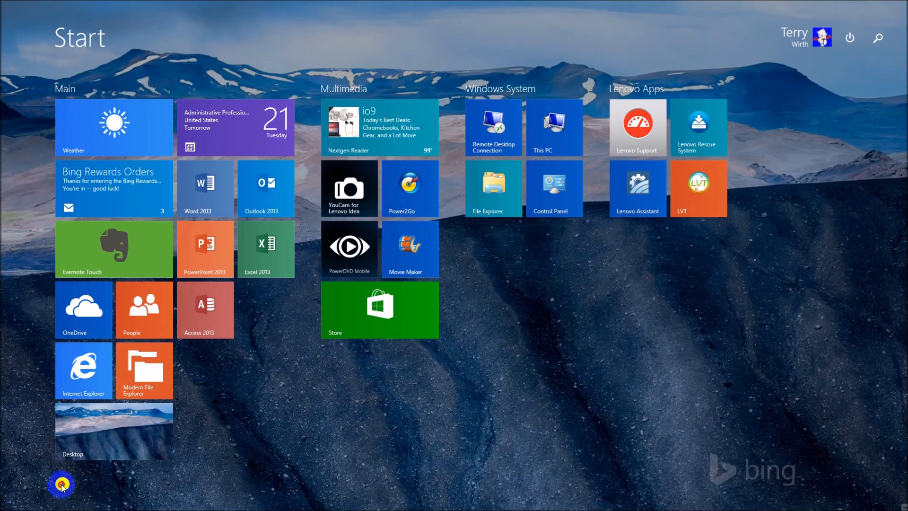
left_click(5, 7)
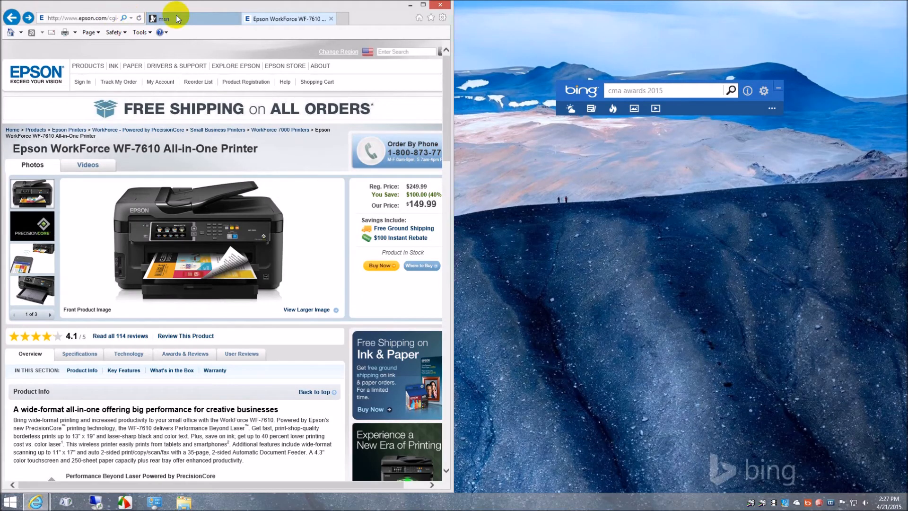
left_click(106, 18)
type("ht")
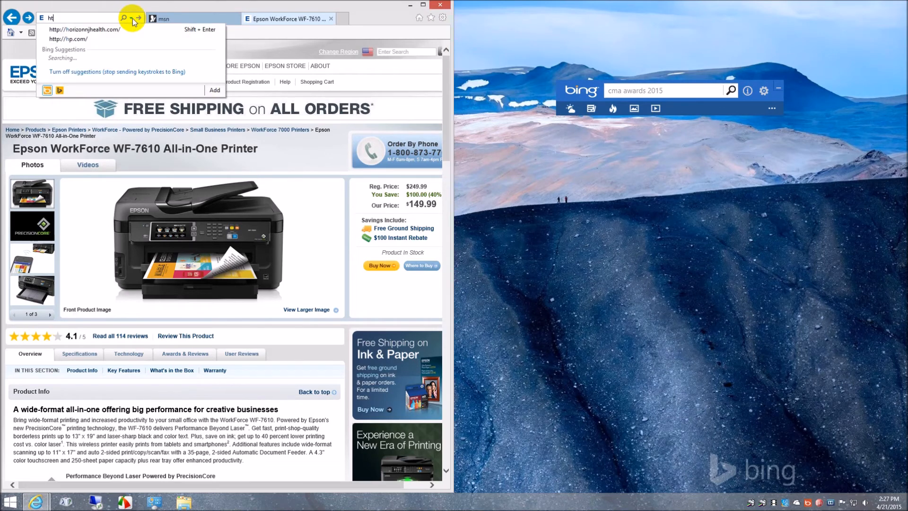
type("tp://")
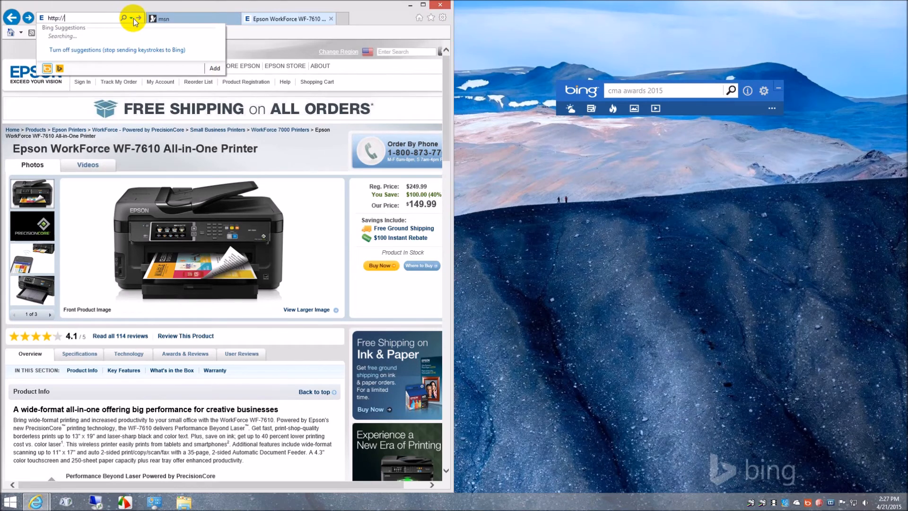
type("192.168.0.2")
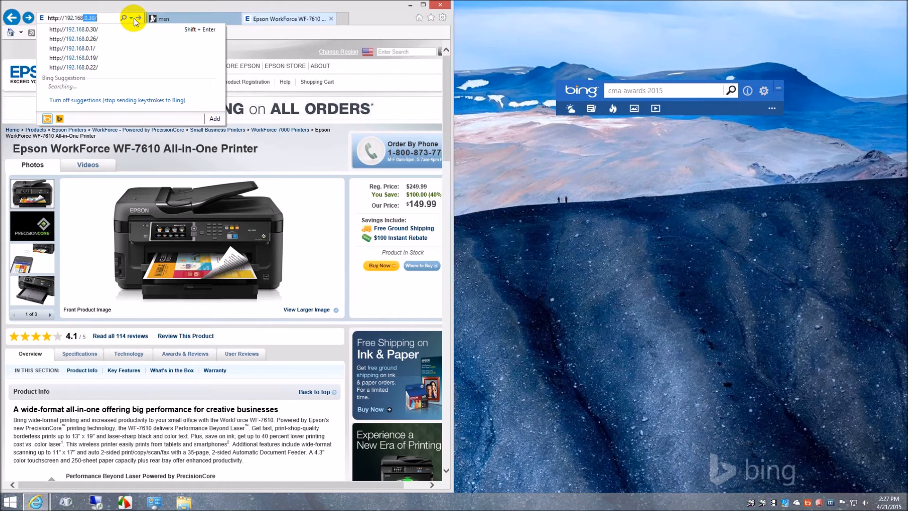
type("7")
key("Return")
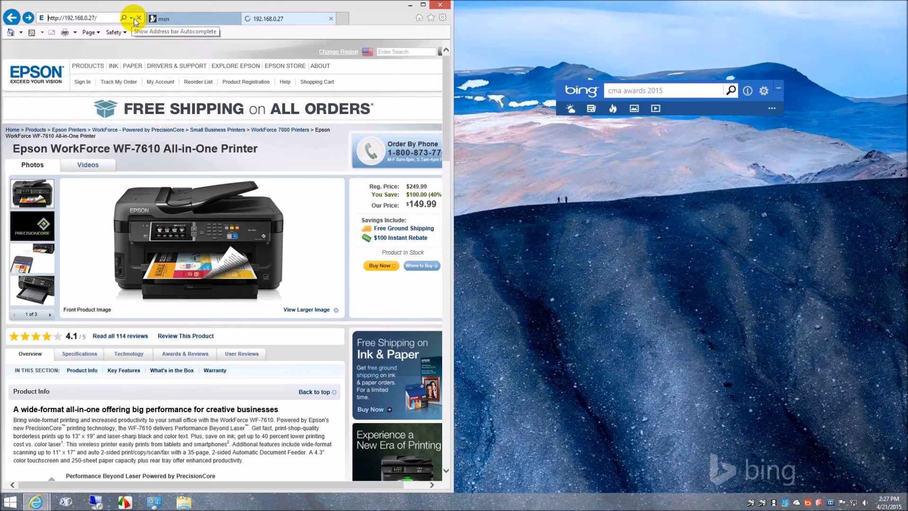
left_click(422, 4)
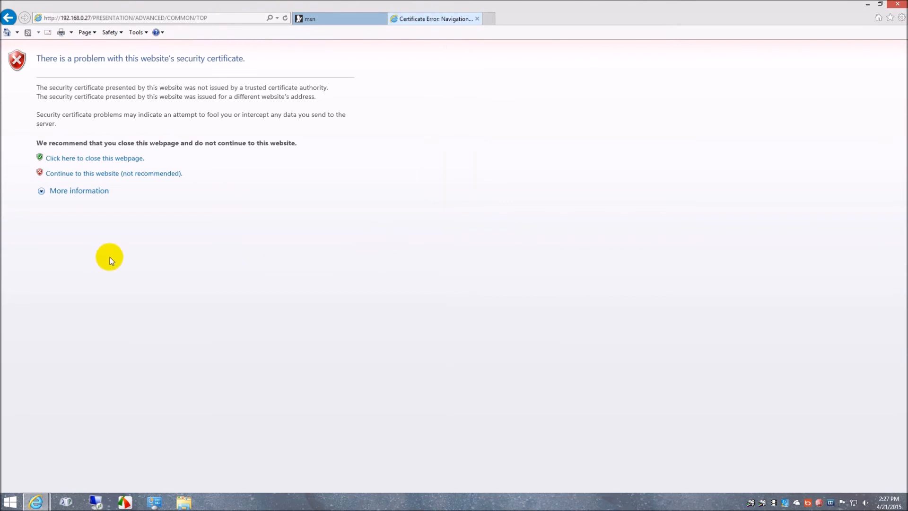
Continue past the certificate warning to the printer's web page and examine the page counters under Maintenance.
left_click(113, 174)
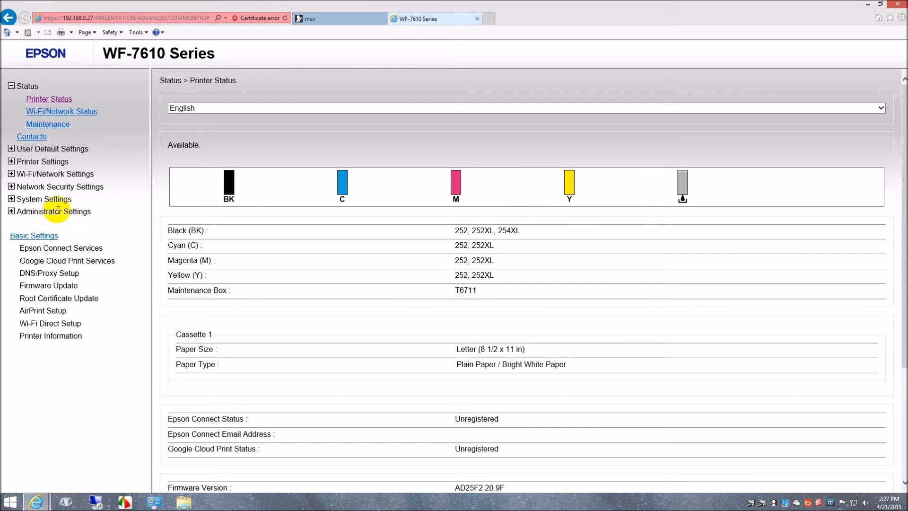
left_click(46, 126)
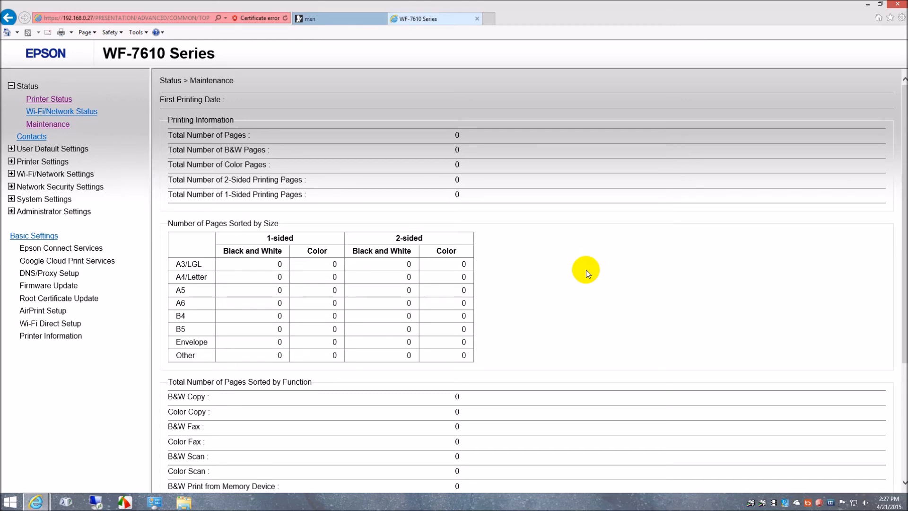
scroll(565, 263, "down", 3)
scroll(566, 264, "up", 4)
scroll(617, 287, "down", 4)
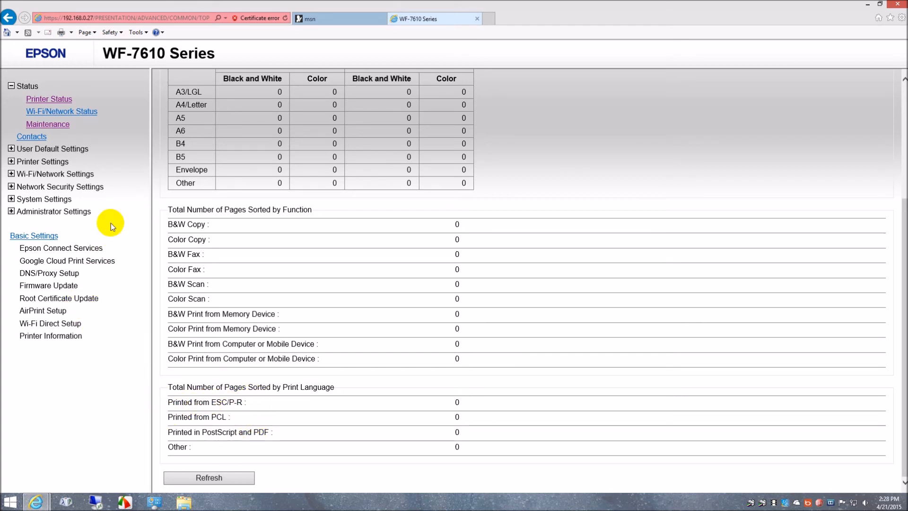
View the Scan to Cloud user default settings and the LDAP Server Search Settings page.
left_click(11, 149)
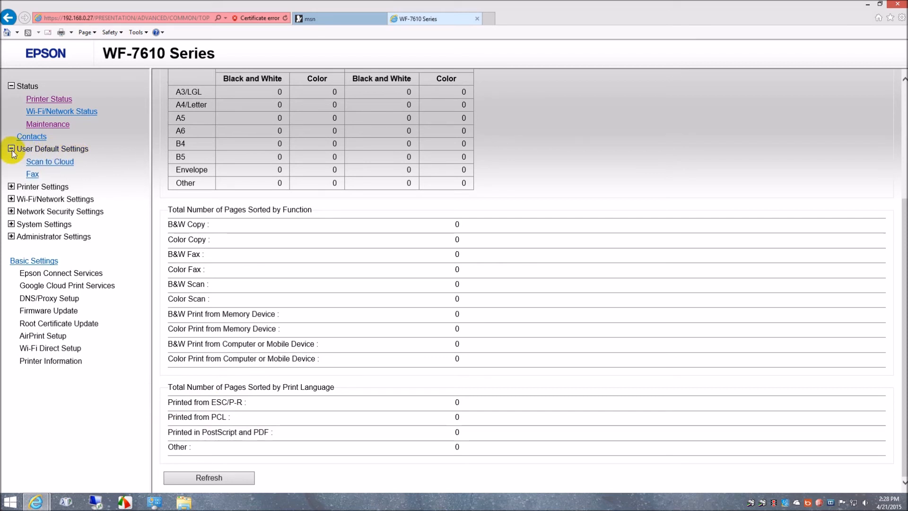
left_click(55, 163)
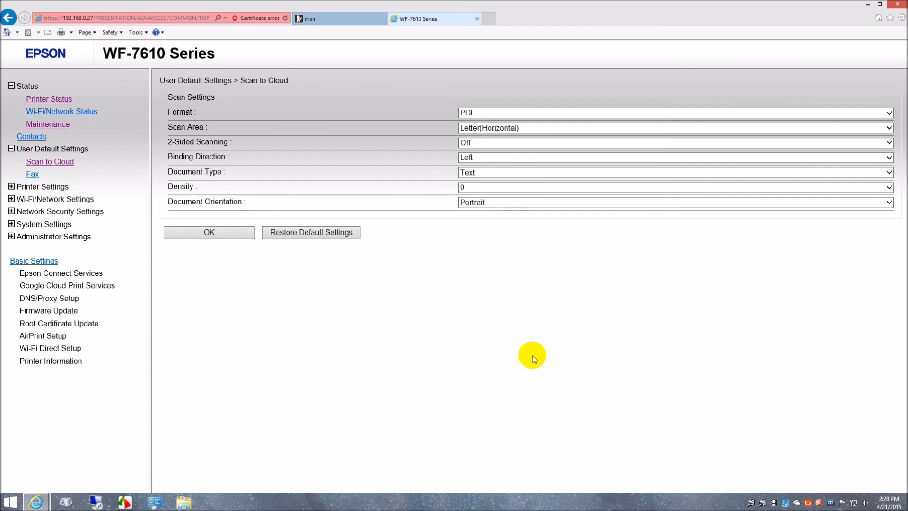
left_click(11, 187)
left_click(11, 211)
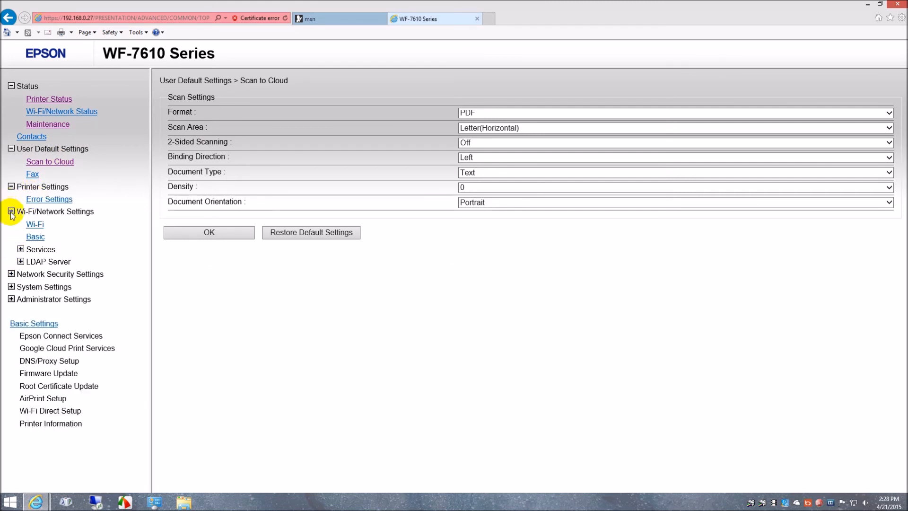
left_click(21, 262)
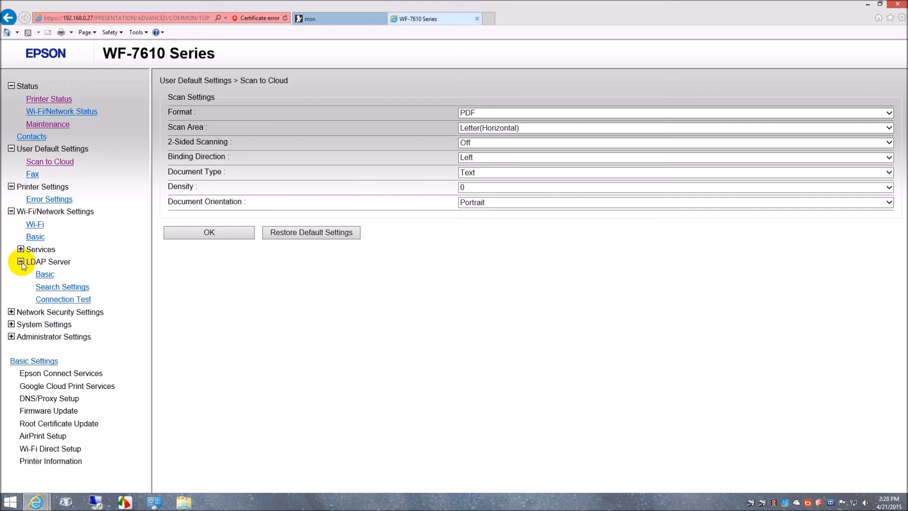
left_click(53, 289)
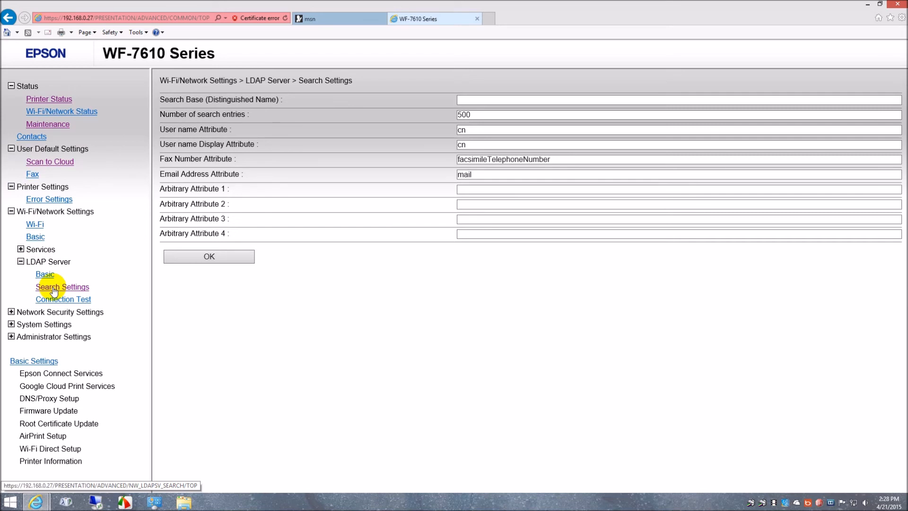
Expand Network Security Settings and System Settings to view their entries, and go to the Basic Settings page.
left_click(12, 313)
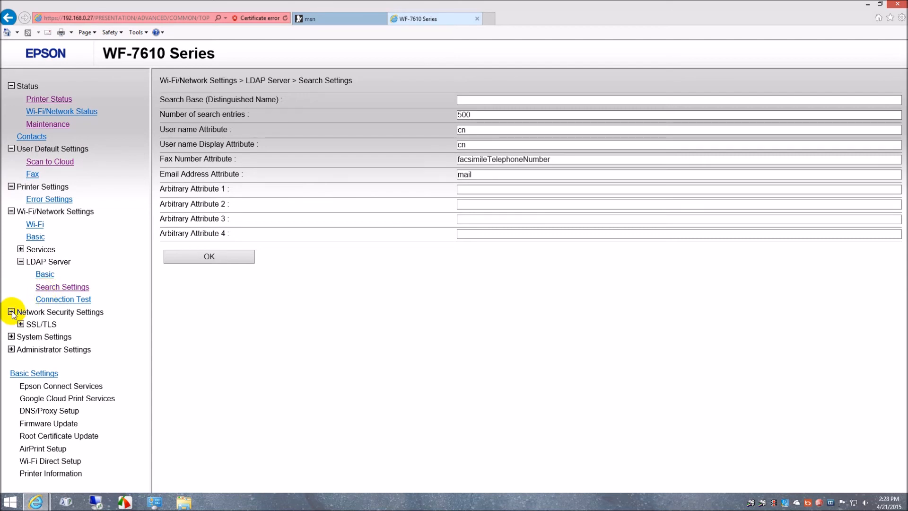
left_click(11, 336)
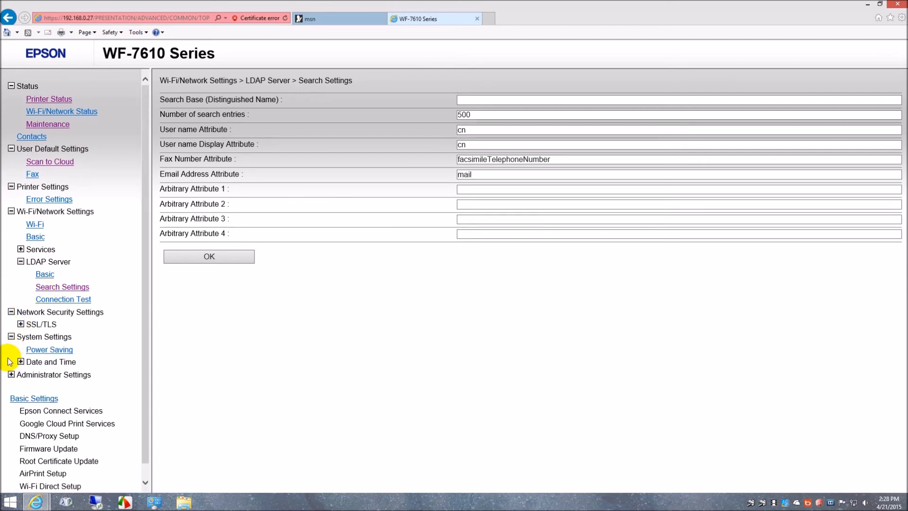
scroll(95, 369, "down", 1)
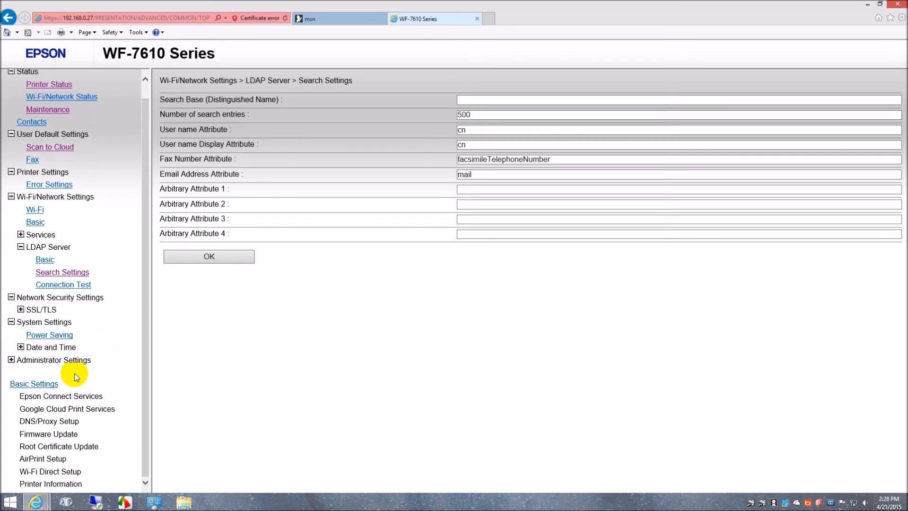
left_click(46, 384)
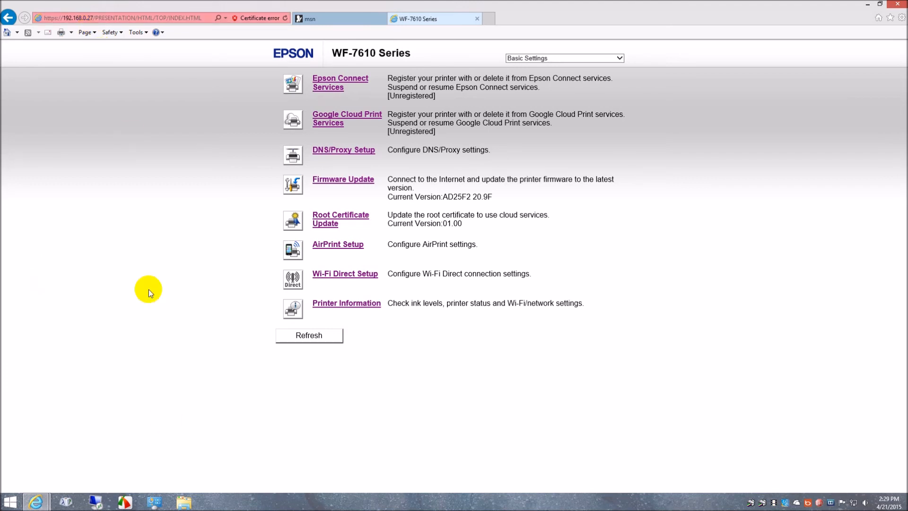
Open the printer properties of WF-7610 Series(Network) from Devices and Printers and inspect its ports with the Port column widened.
left_click(154, 506)
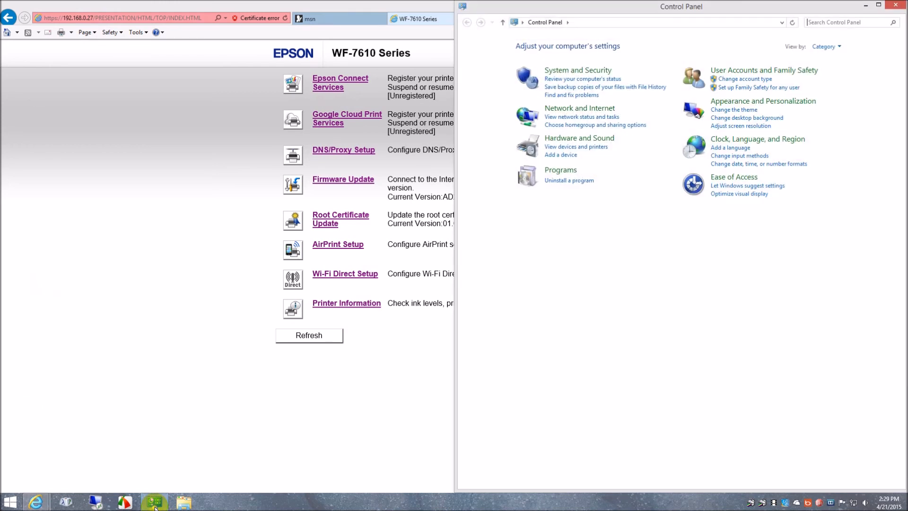
left_click(603, 147)
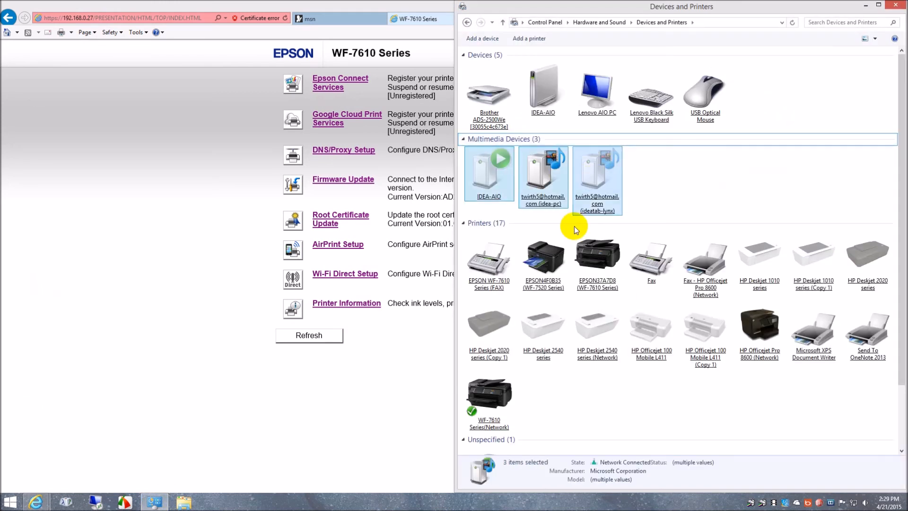
right_click(492, 395)
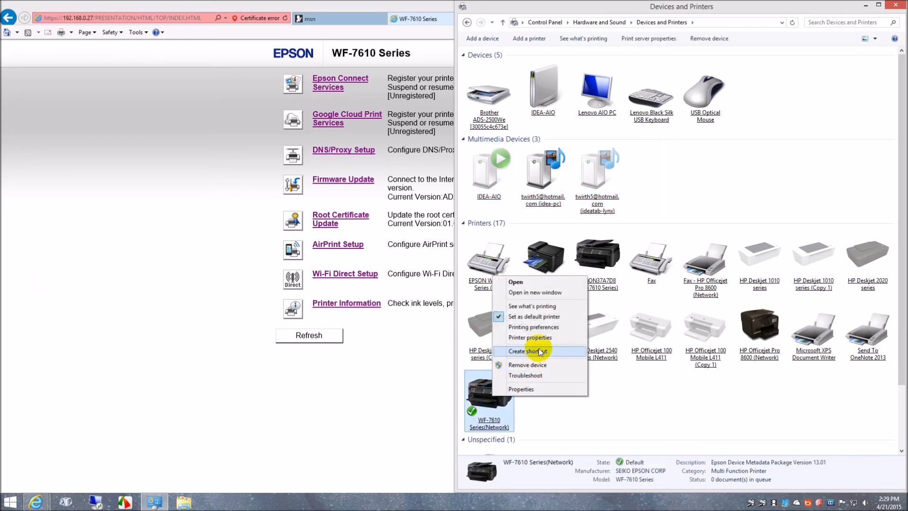
left_click(544, 338)
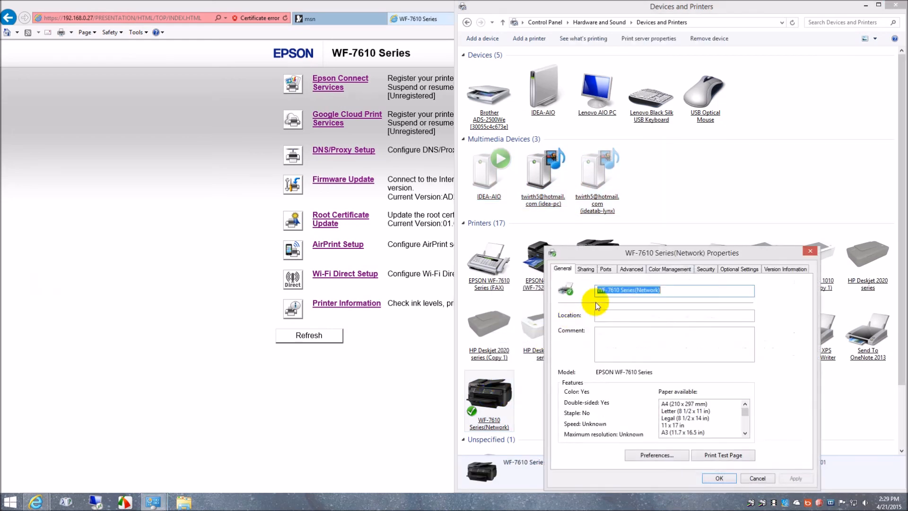
left_click(607, 270)
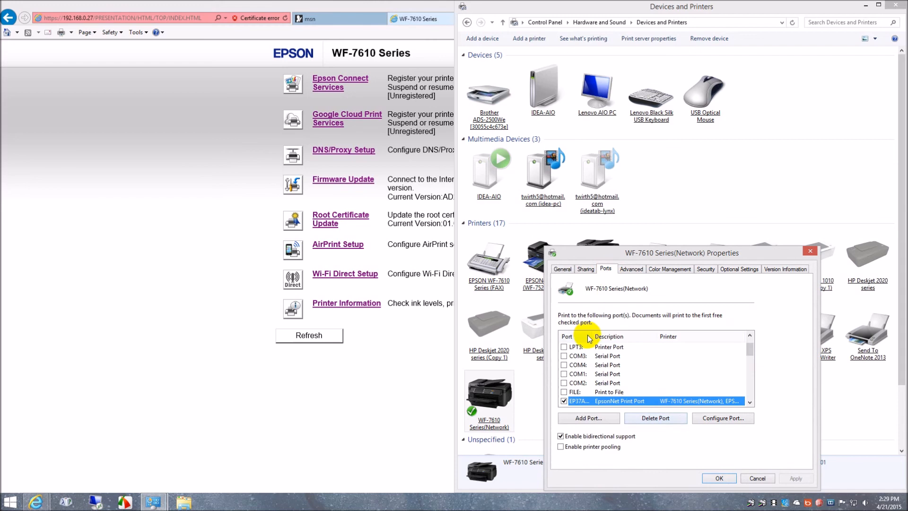
left_click_drag(592, 336, 648, 338)
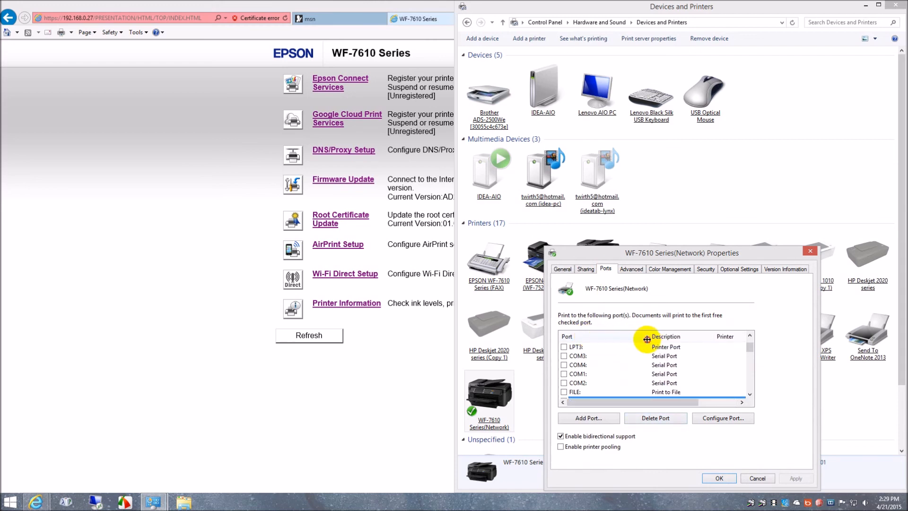
scroll(628, 355, "down", 2)
scroll(629, 356, "up", 1)
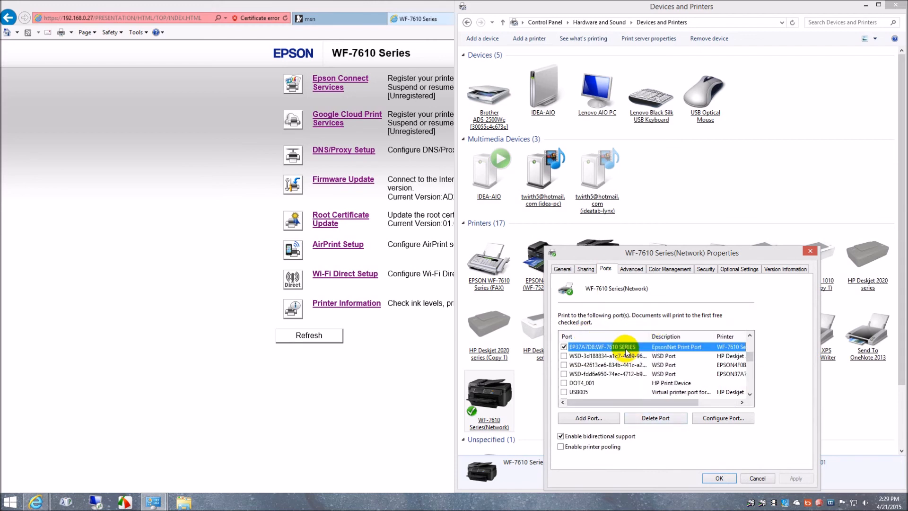
View the EpsonNet Print Port configuration without changes, and close the printer properties and Devices and Printers.
left_click(714, 419)
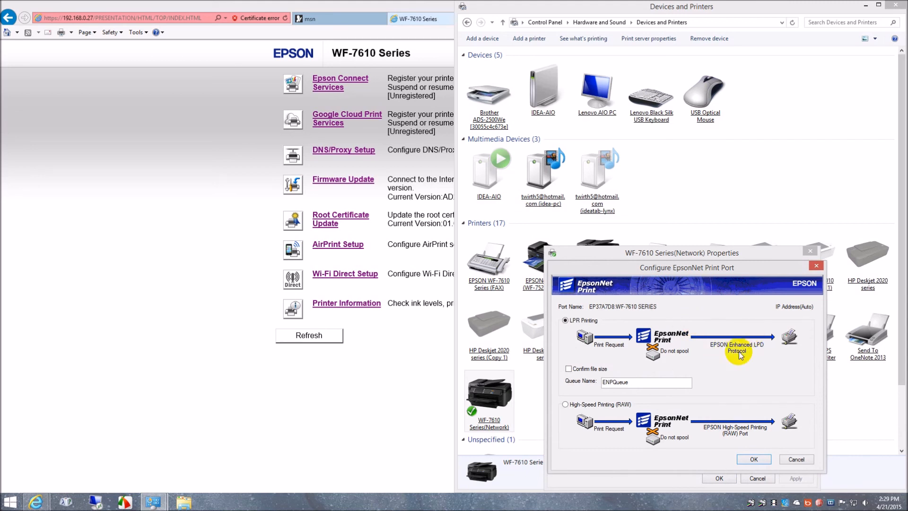
left_click(816, 267)
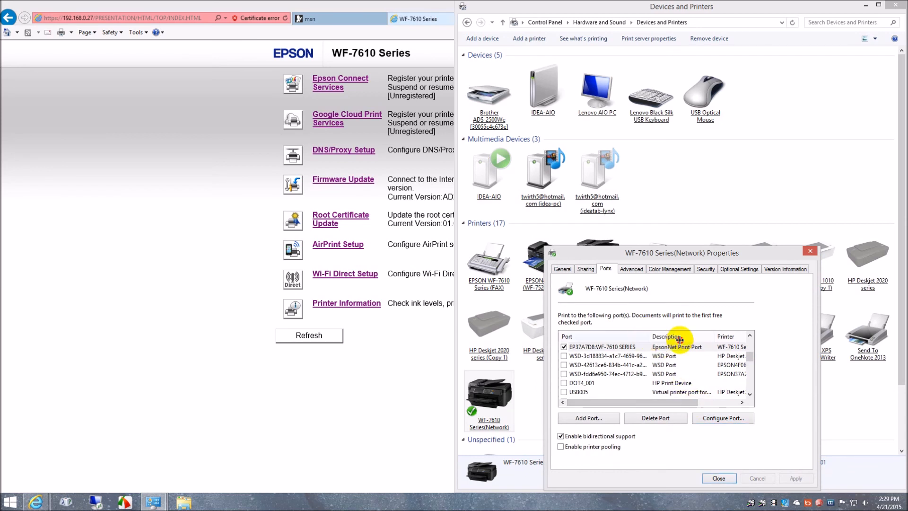
left_click(638, 346)
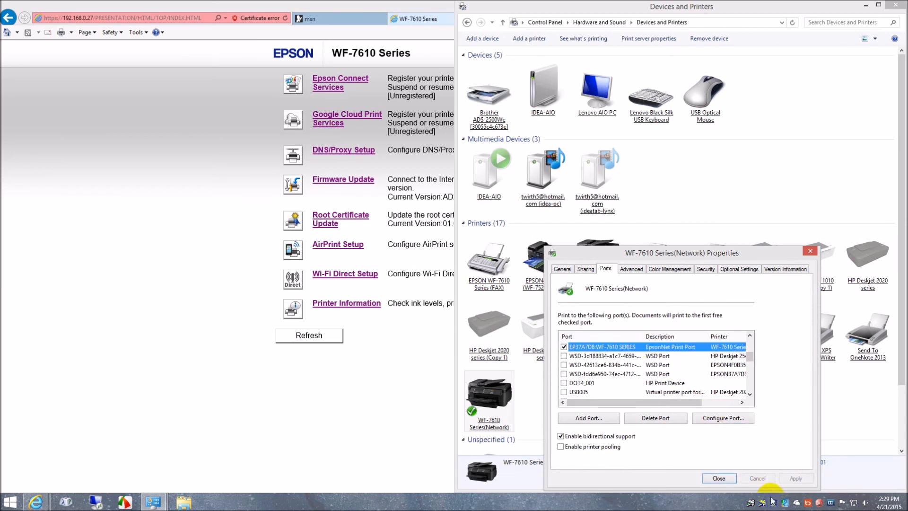
left_click(720, 477)
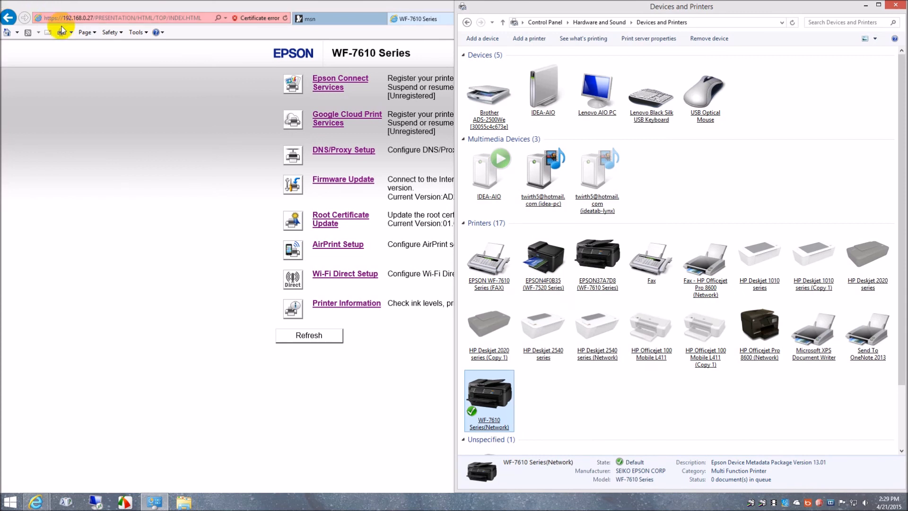
left_click(897, 5)
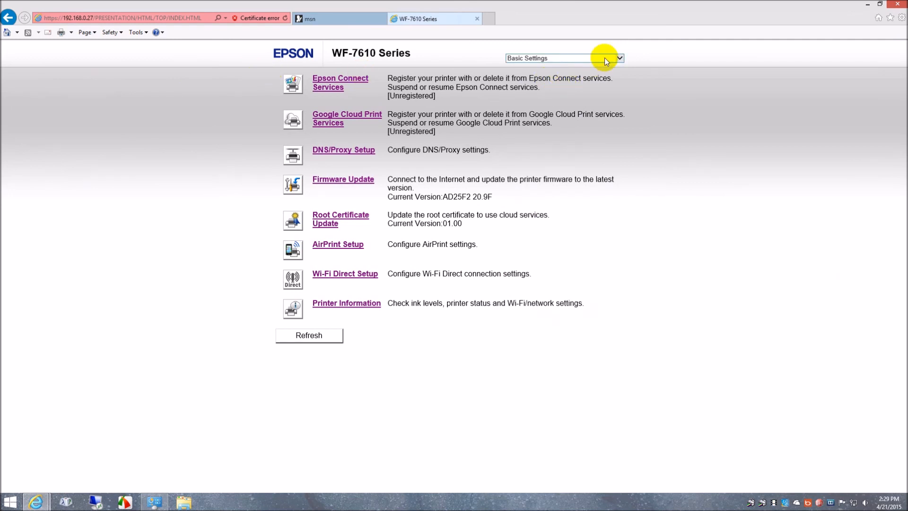
Switch the printer's web page to Advanced Settings, and close all browser tabs and the Devices and Printers window.
left_click(623, 56)
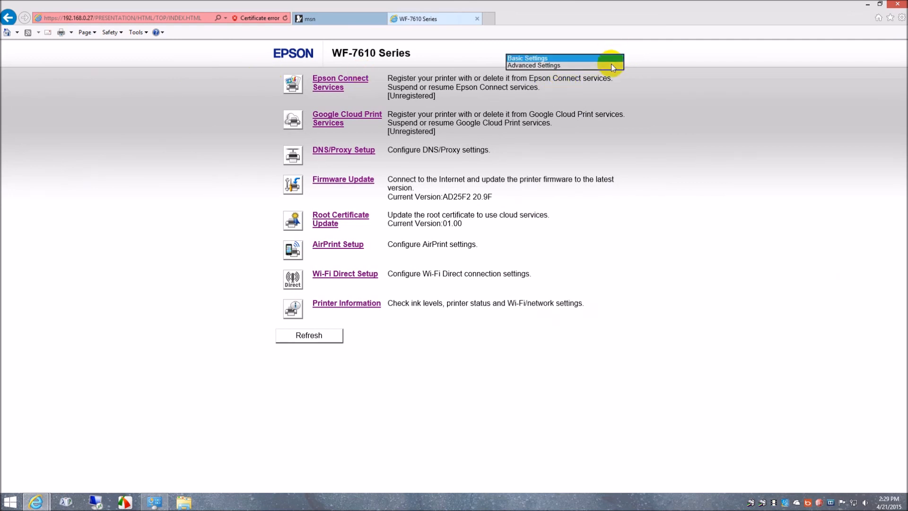
left_click(611, 64)
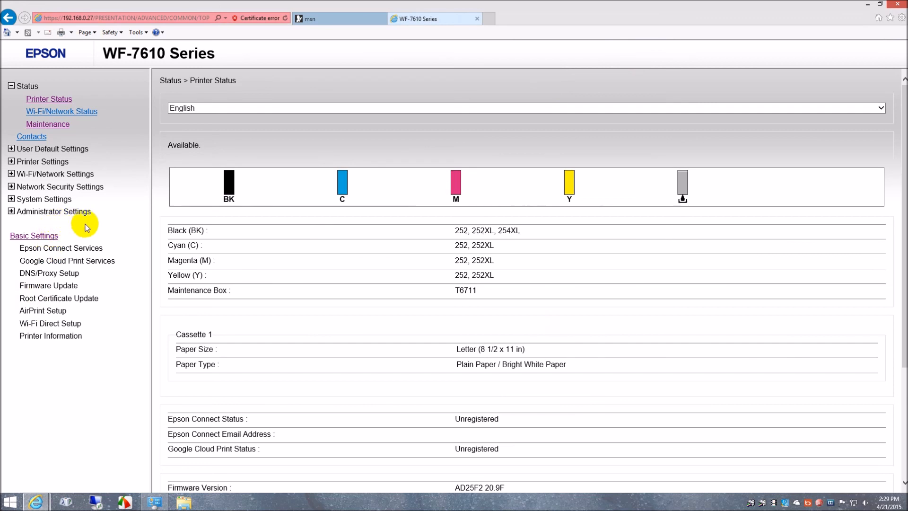
left_click(897, 3)
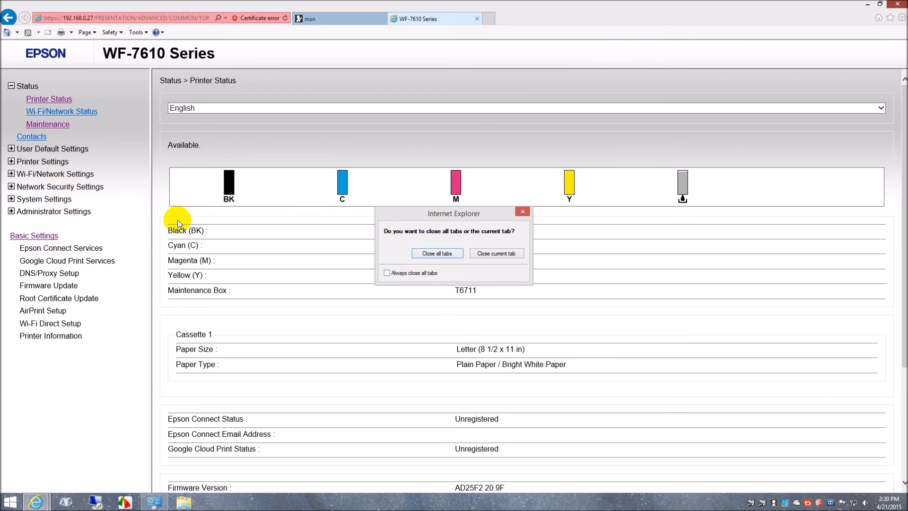
left_click(456, 256)
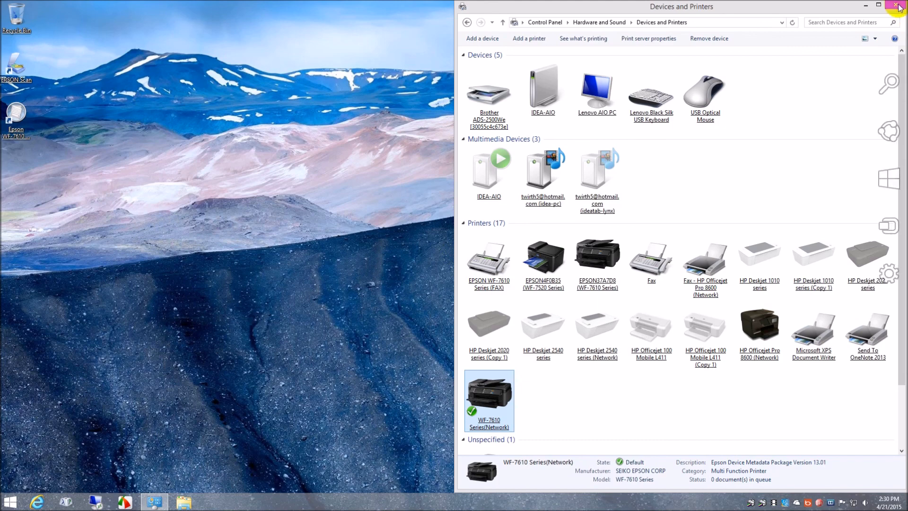
left_click(896, 6)
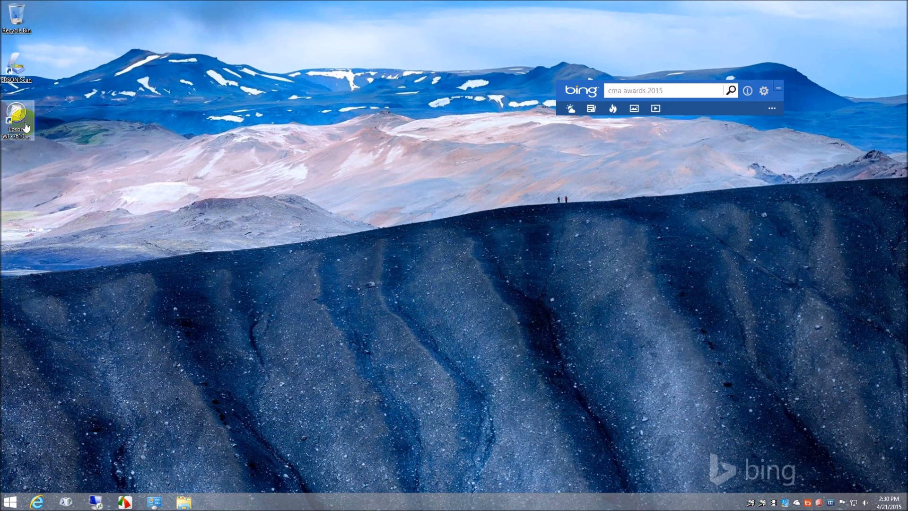
Look over the Documents, Downloads, Pictures and SkyDrive folders in the user's profile folder, and close File Explorer.
left_click(159, 196)
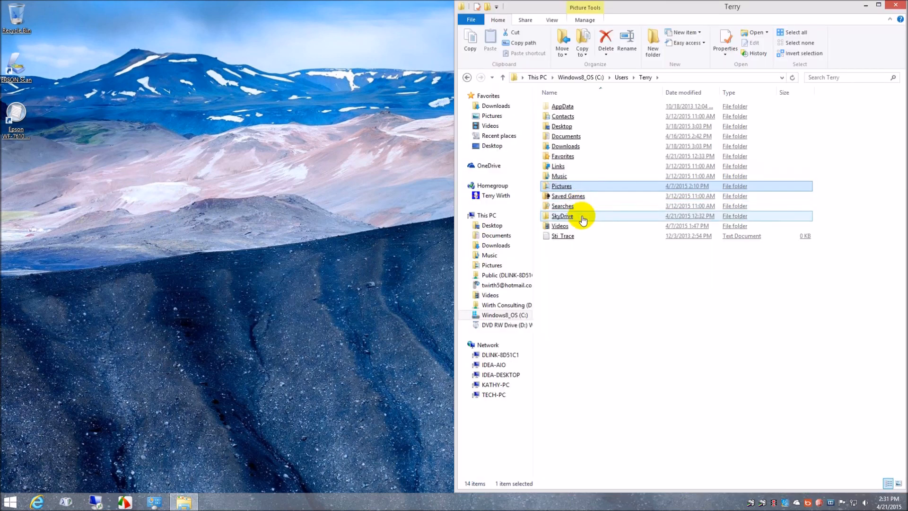
left_click(580, 216)
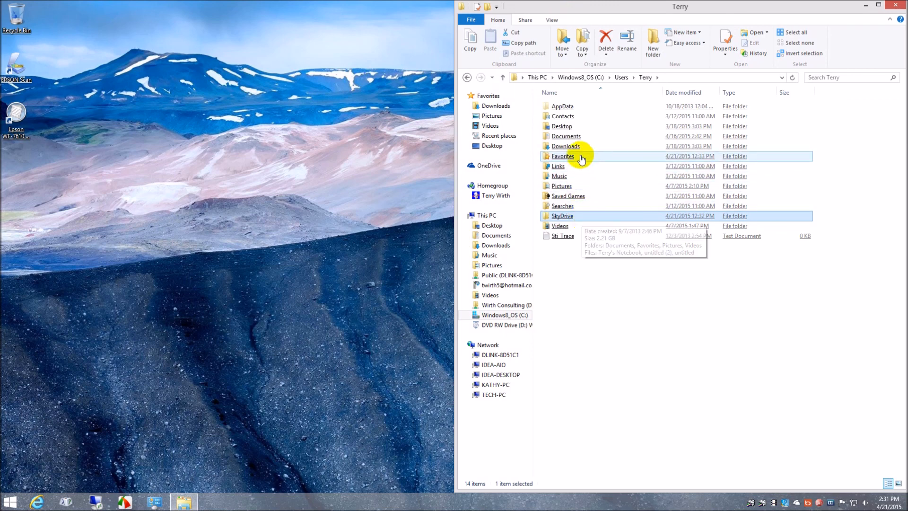
left_click(584, 137)
left_click(585, 148)
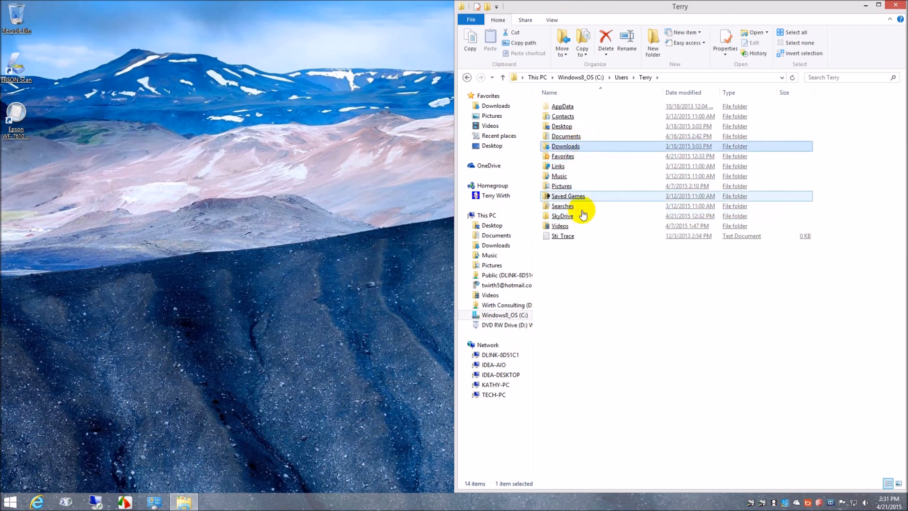
left_click(588, 186)
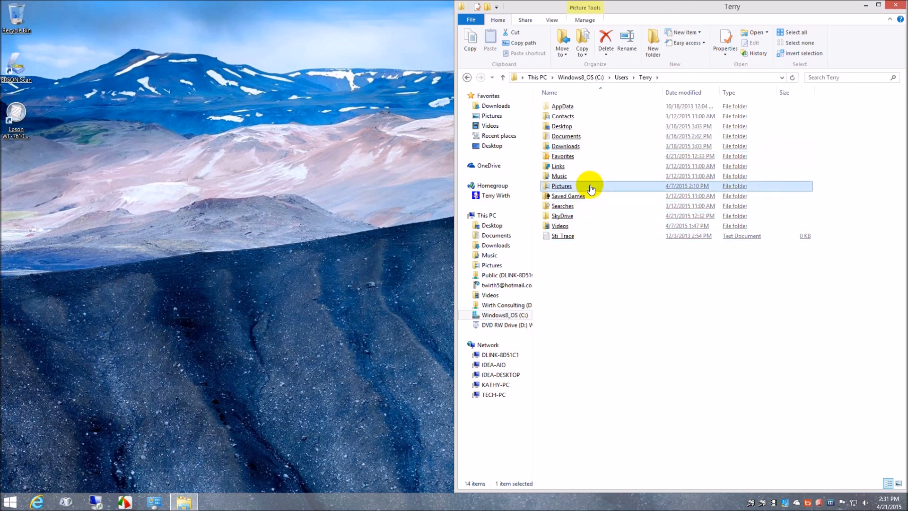
left_click(898, 5)
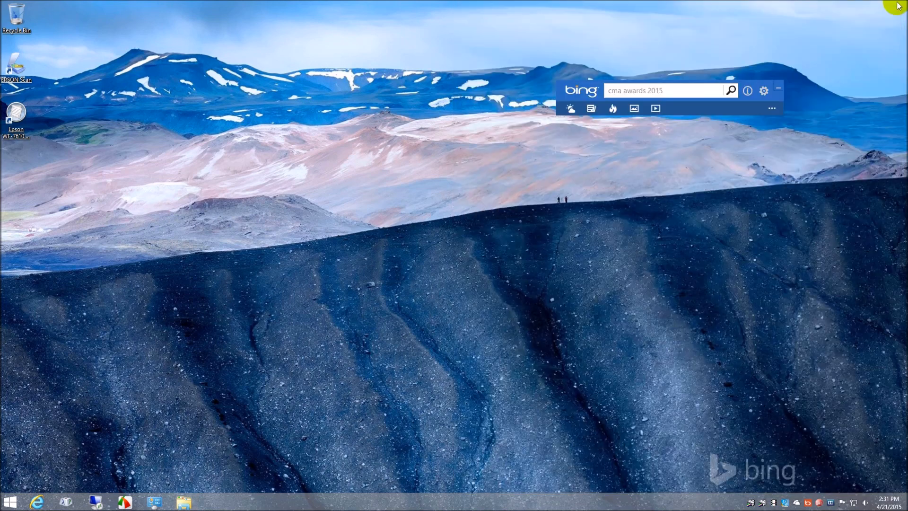